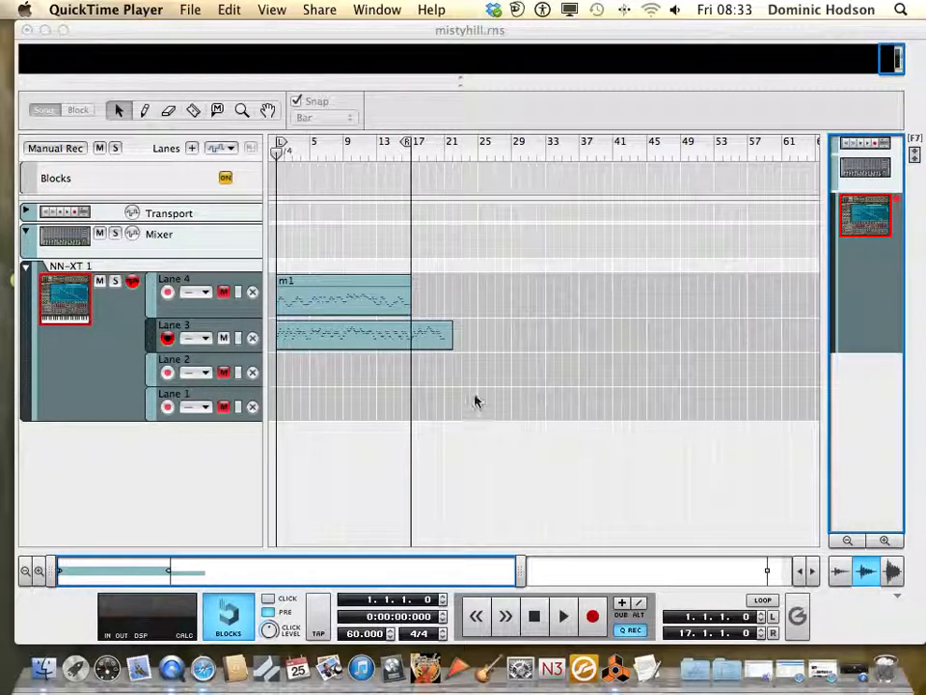
Open the Lane 3 clip for note editing and play the melody through to the long final note in bar 20
{"action": "double_click", "coordinate": [385, 345]}
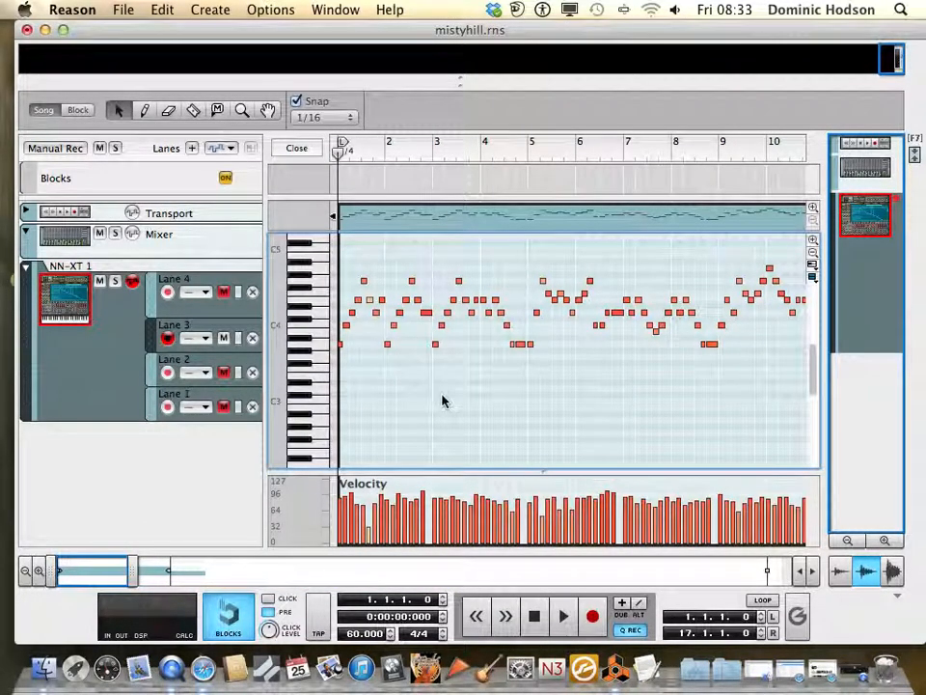
{"action": "scroll", "coordinate": [442, 401], "scroll_direction": "up", "scroll_amount": 1}
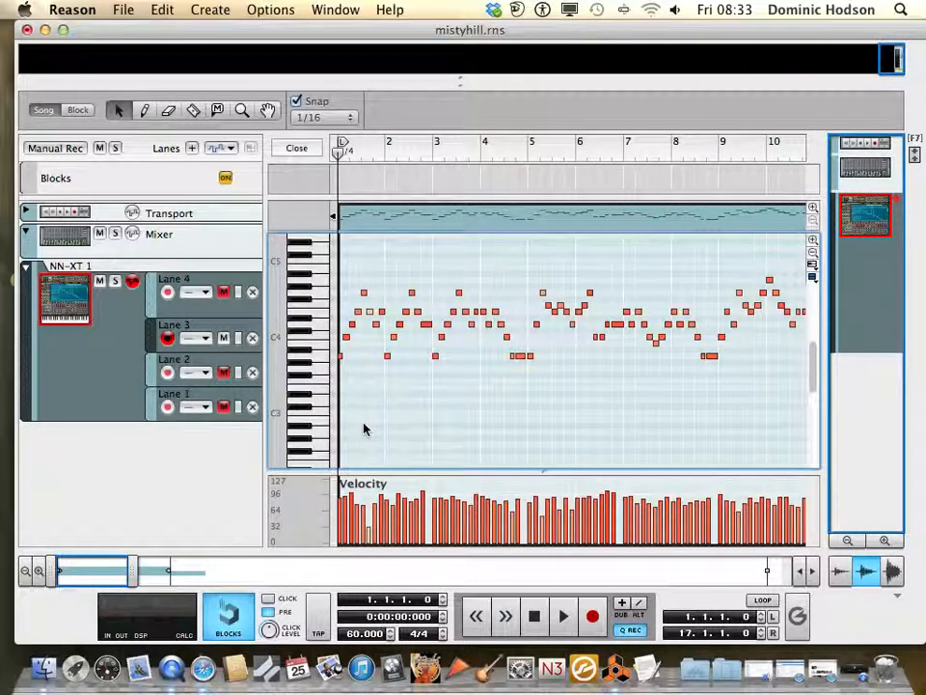
{"action": "left_click", "coordinate": [561, 625]}
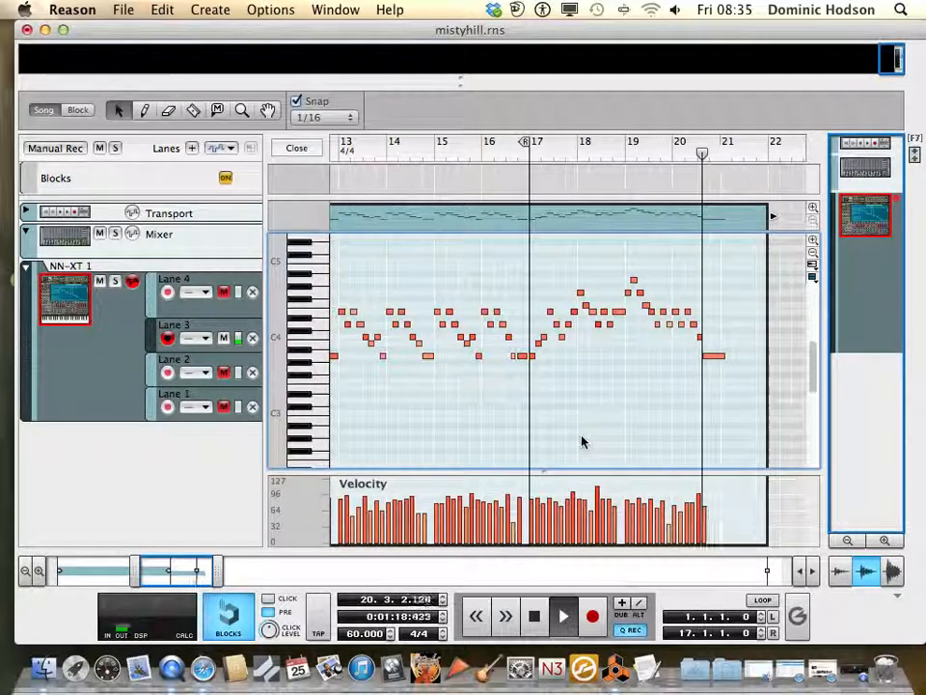
{"action": "key", "text": "space"}
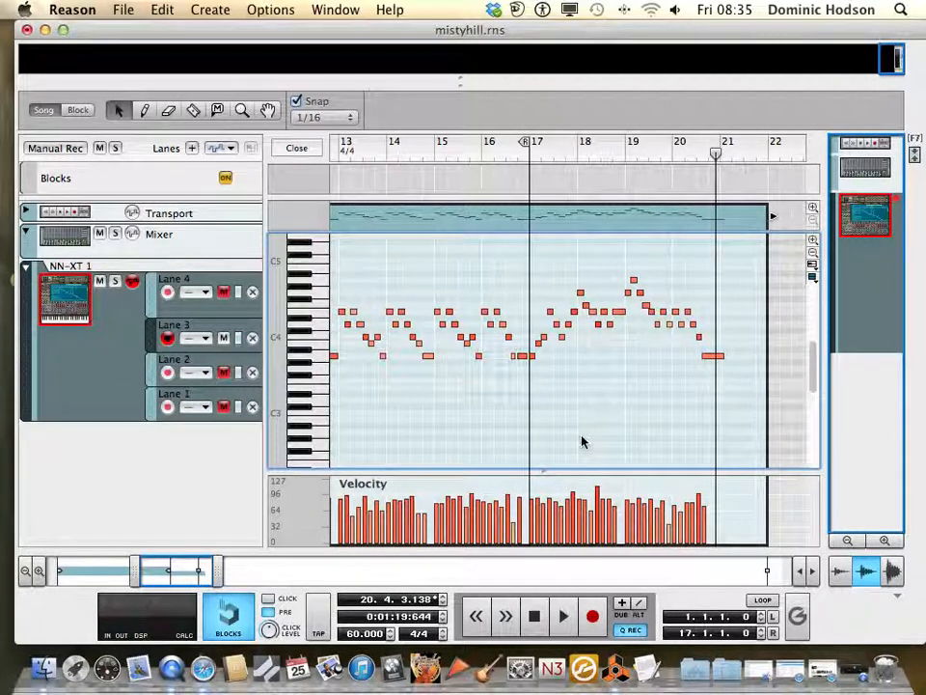
Place the playhead at 15.4.4.0, turn on looping, and play through the loop end
{"action": "scroll", "coordinate": [582, 436], "scroll_direction": "left", "scroll_amount": 2}
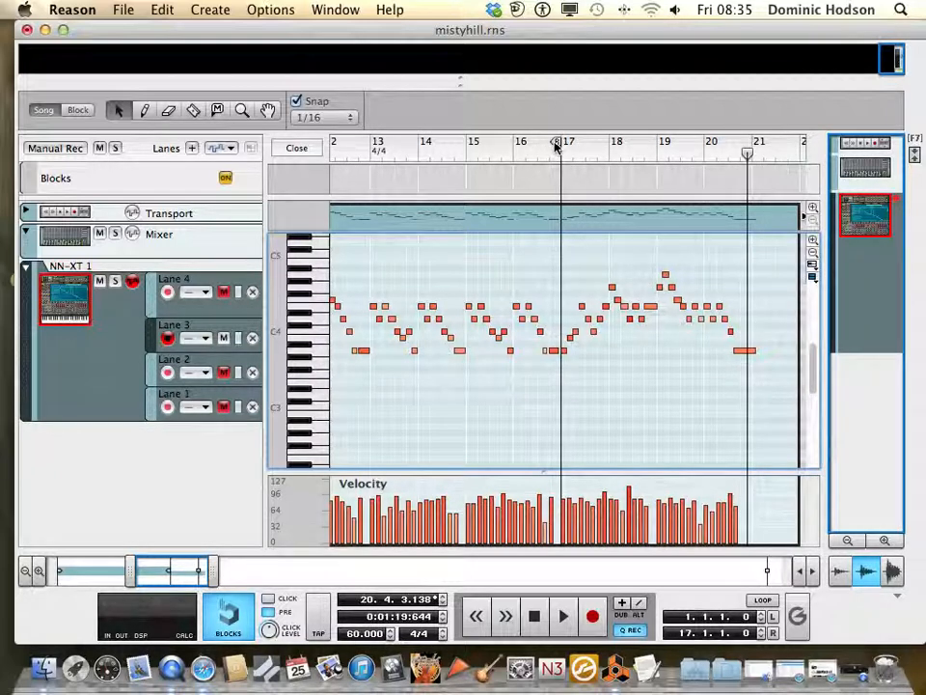
{"action": "left_click", "coordinate": [512, 154]}
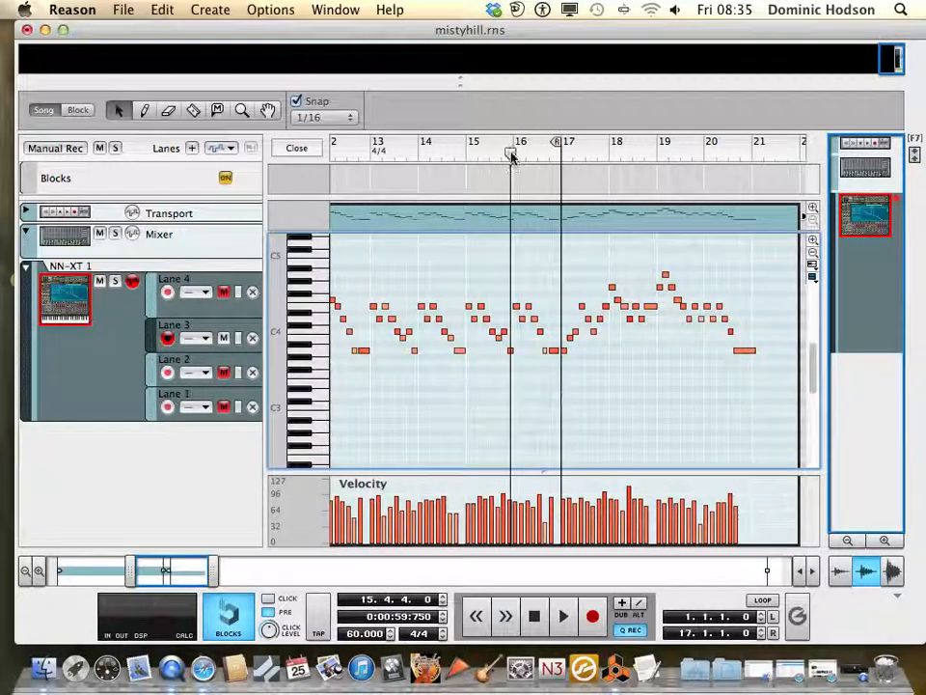
{"action": "left_click", "coordinate": [762, 599]}
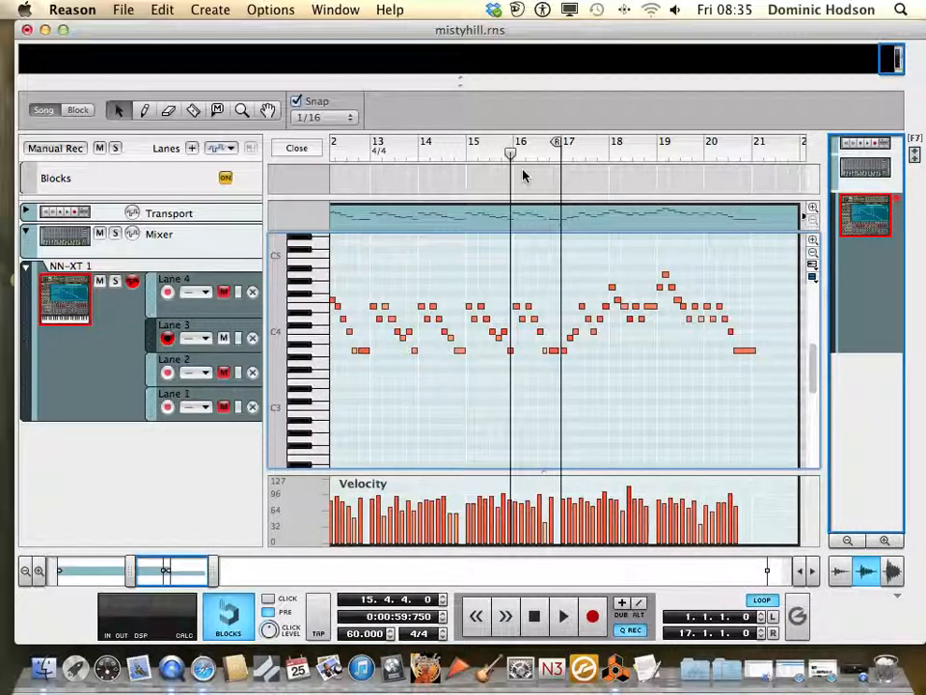
{"action": "key", "text": "space"}
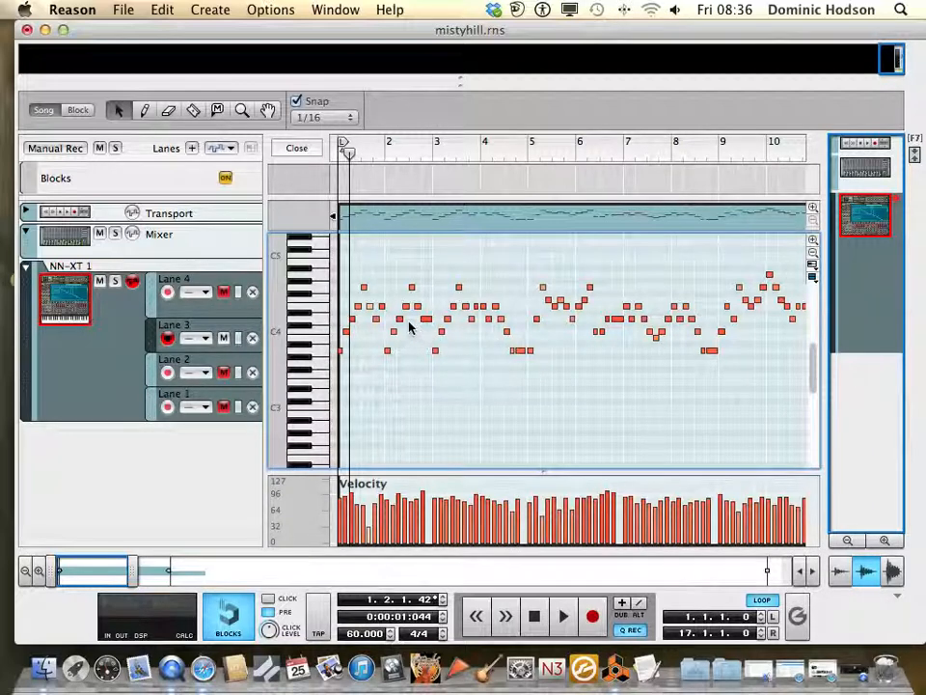
Audition the last note of bar 1 and the first note of bar 2, and set the loop end to 2.1.1.0
{"action": "left_click", "coordinate": [382, 305]}
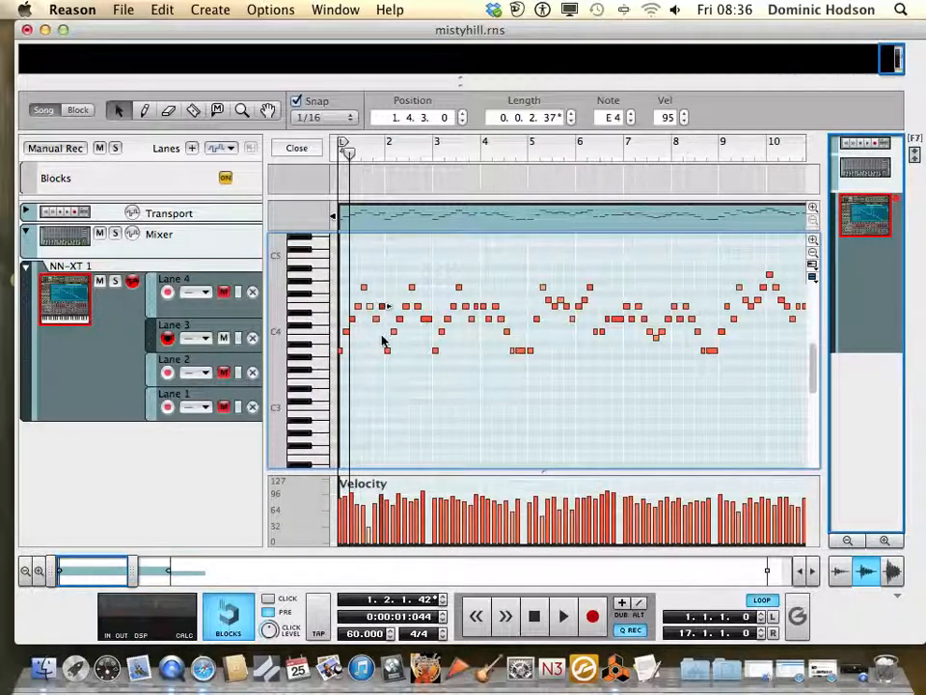
{"action": "left_click", "coordinate": [386, 352]}
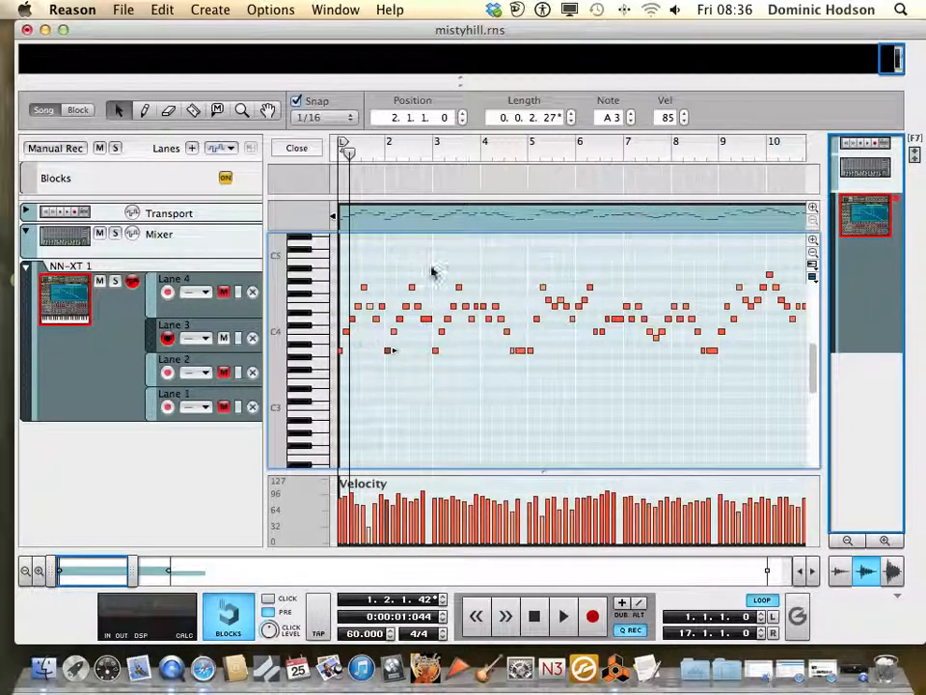
{"action": "scroll", "coordinate": [583, 252], "scroll_direction": "right", "scroll_amount": 10}
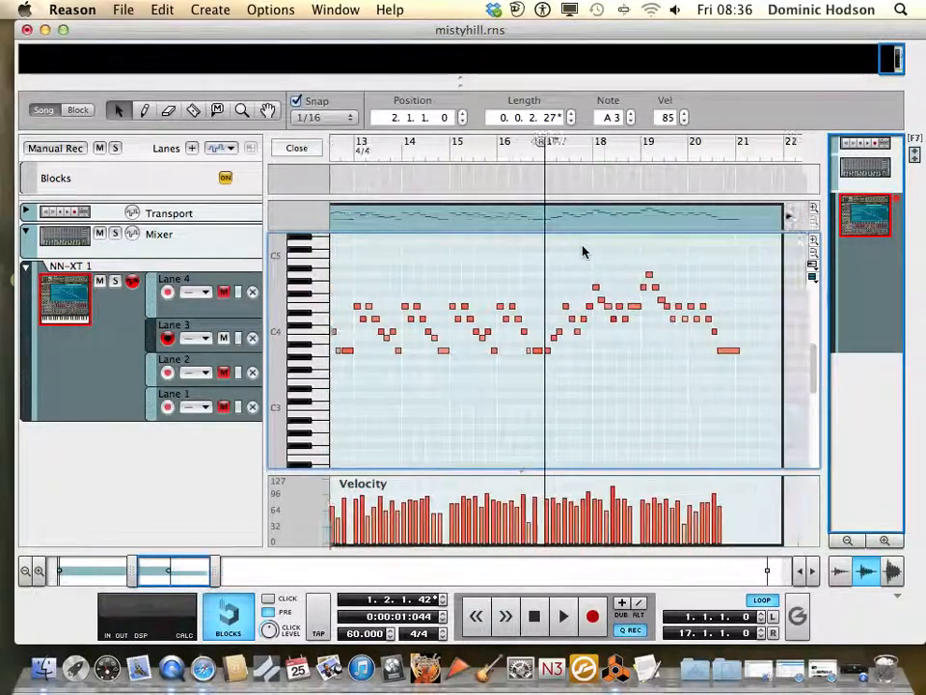
{"action": "mouse_move", "coordinate": [539, 143]}
{"action": "left_mouse_down"}
{"action": "mouse_move", "coordinate": [305, 144]}
{"action": "mouse_move", "coordinate": [390, 147]}
{"action": "mouse_move", "coordinate": [382, 154]}
{"action": "left_mouse_up"}
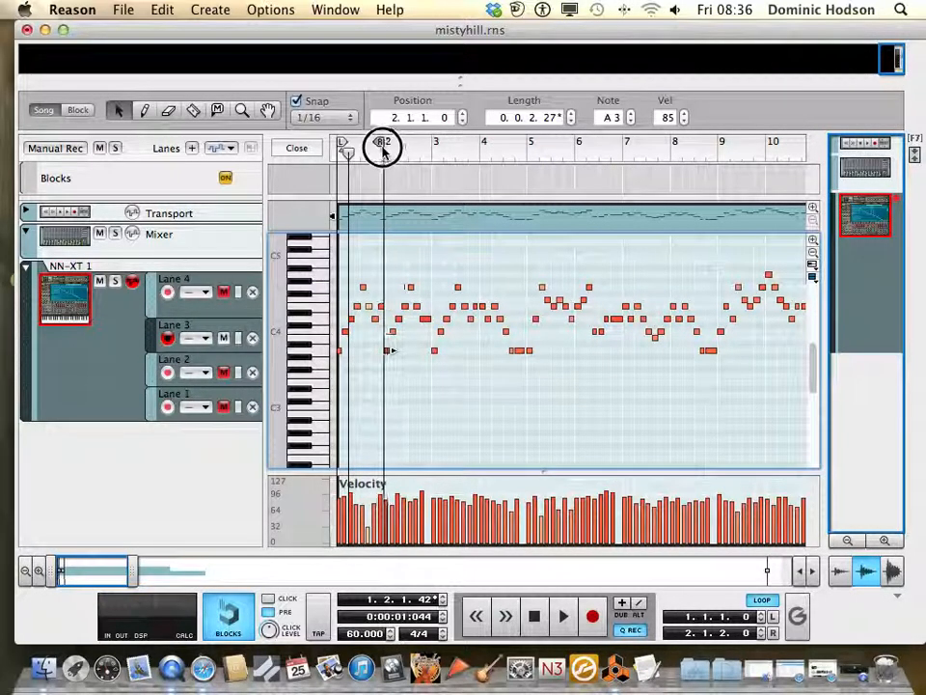
{"action": "left_click_drag", "start_coordinate": [381, 149], "coordinate": [384, 152]}
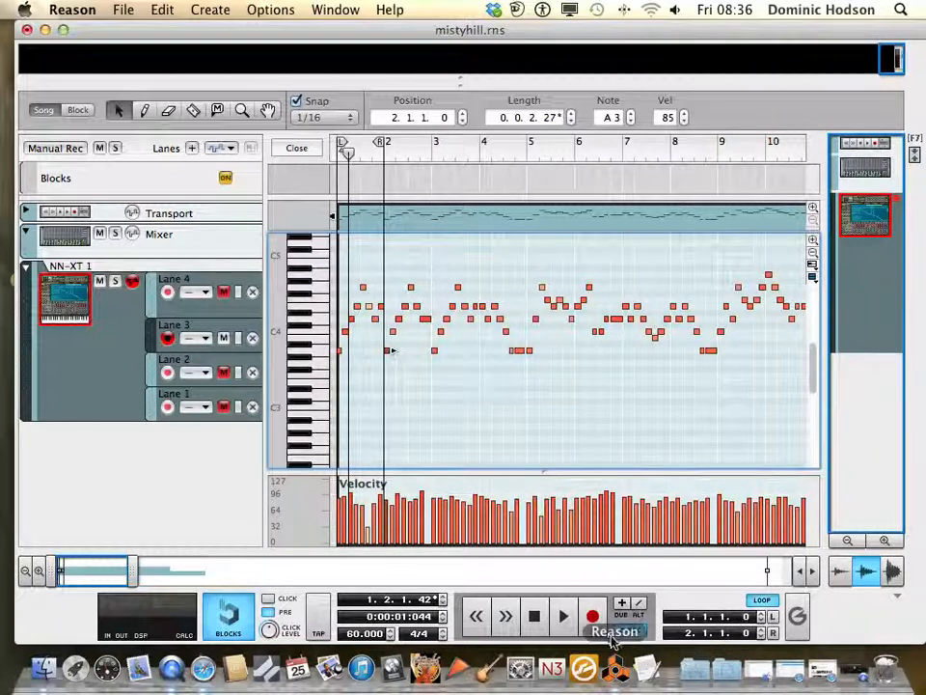
Play the looped first bar, stop it, and return the playhead to the start of the song
{"action": "left_click", "coordinate": [533, 616]}
{"action": "left_click", "coordinate": [563, 616]}
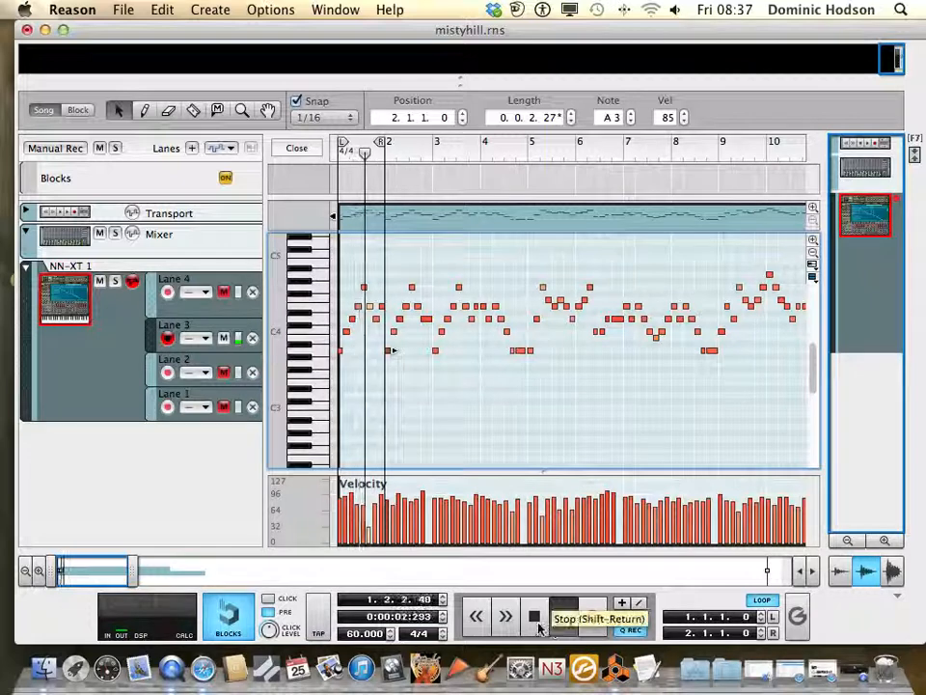
{"action": "left_click", "coordinate": [537, 622]}
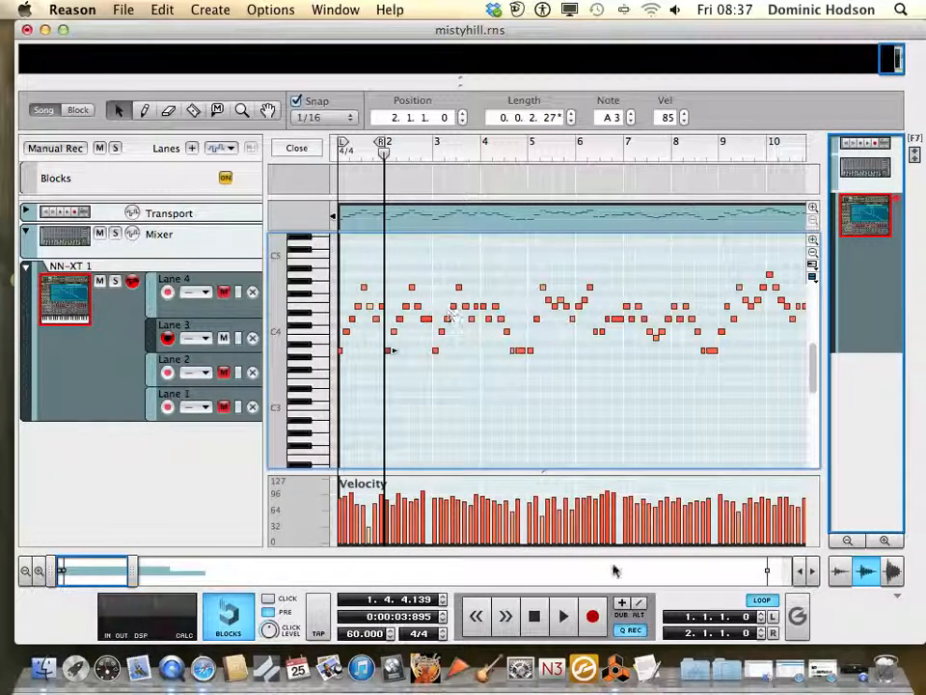
{"action": "left_click", "coordinate": [533, 616]}
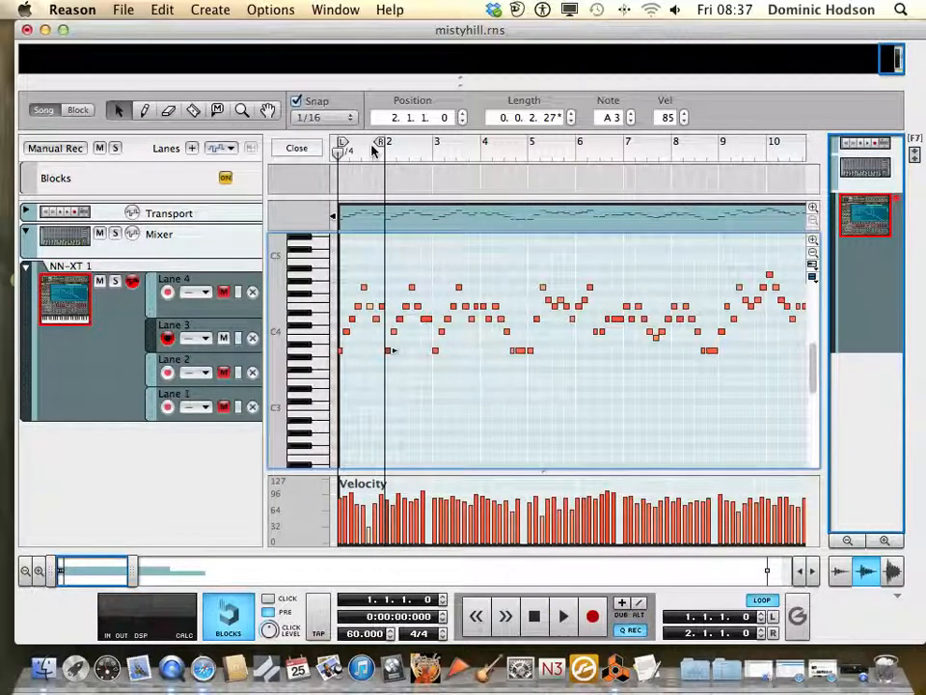
Set the loop end to 3.1.1.0 and listen to the first two bars, including the single note starting bar 2
{"action": "left_click_drag", "start_coordinate": [383, 143], "coordinate": [430, 146]}
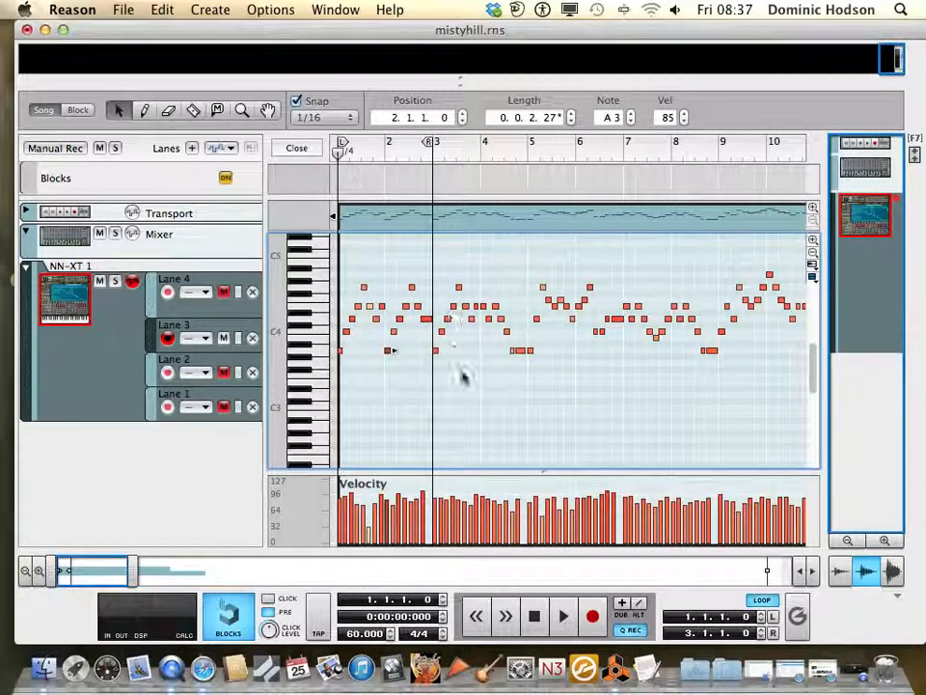
{"action": "left_click", "coordinate": [563, 615]}
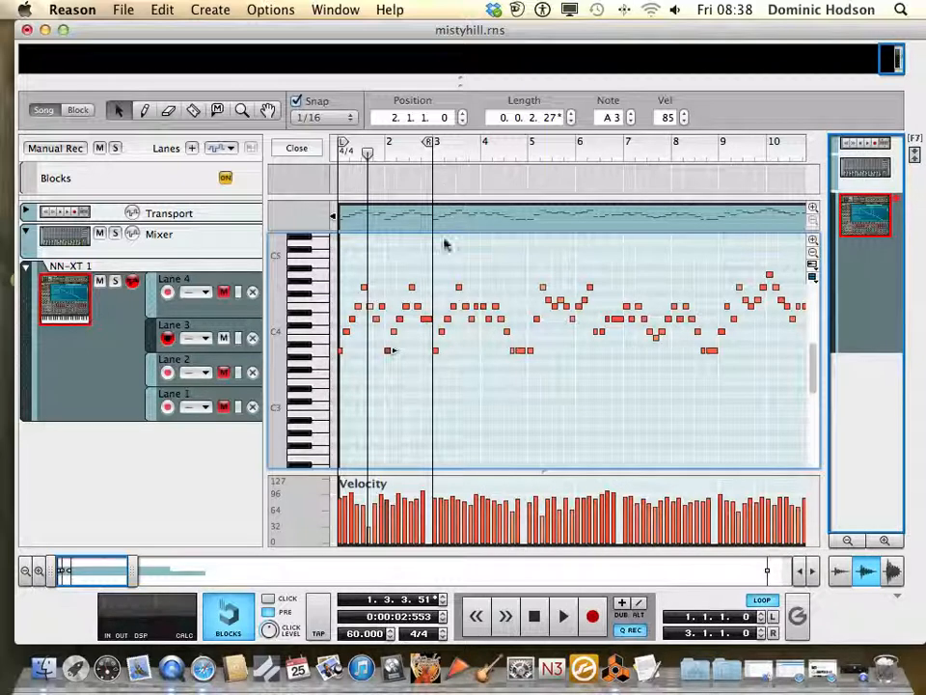
{"action": "left_click", "coordinate": [392, 361]}
{"action": "left_click", "coordinate": [388, 352]}
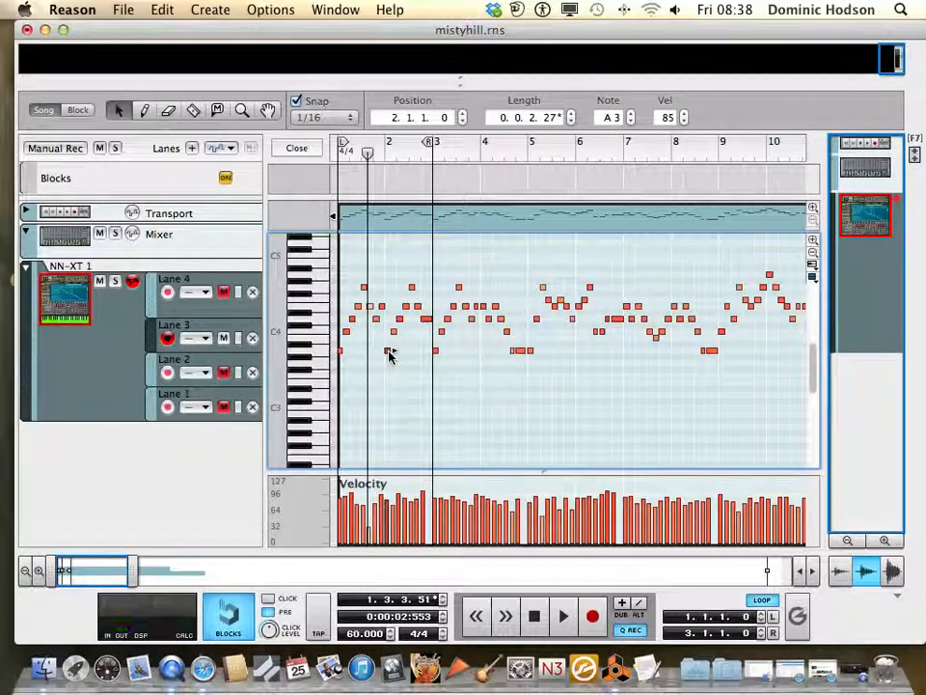
{"action": "left_click", "coordinate": [393, 401]}
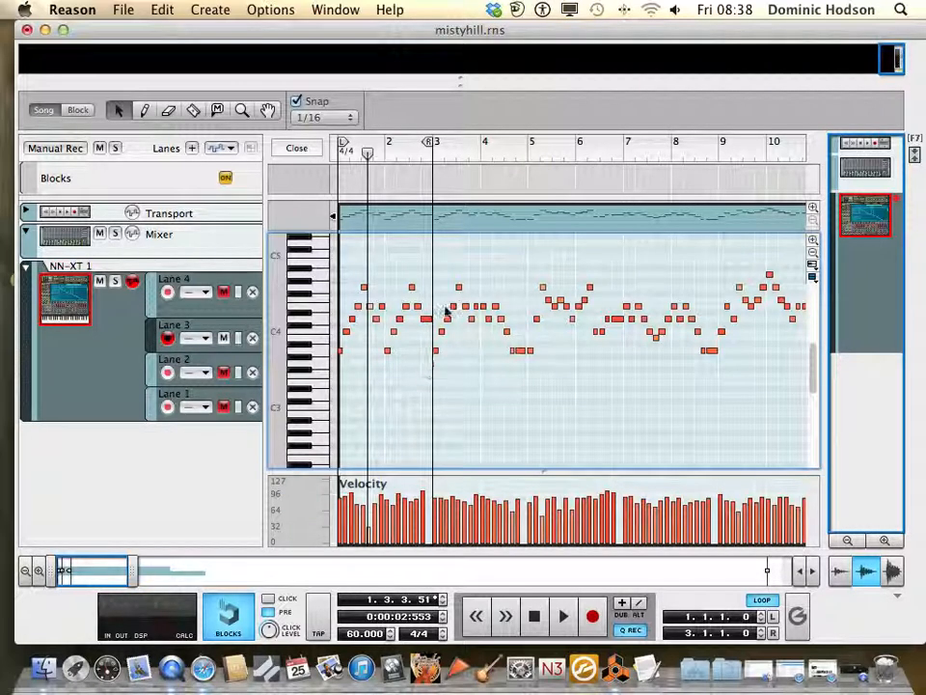
Set the loop to run from 3.1.1.0 to 4.4.4.0 and play that passage
{"action": "left_click_drag", "start_coordinate": [432, 144], "coordinate": [524, 164]}
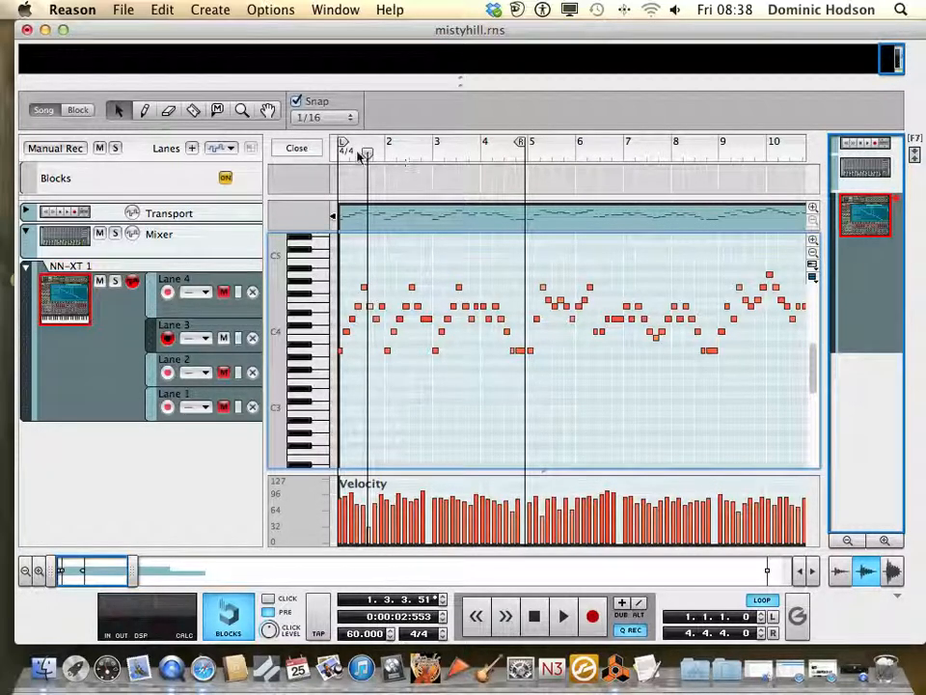
{"action": "left_click_drag", "start_coordinate": [344, 144], "coordinate": [435, 159]}
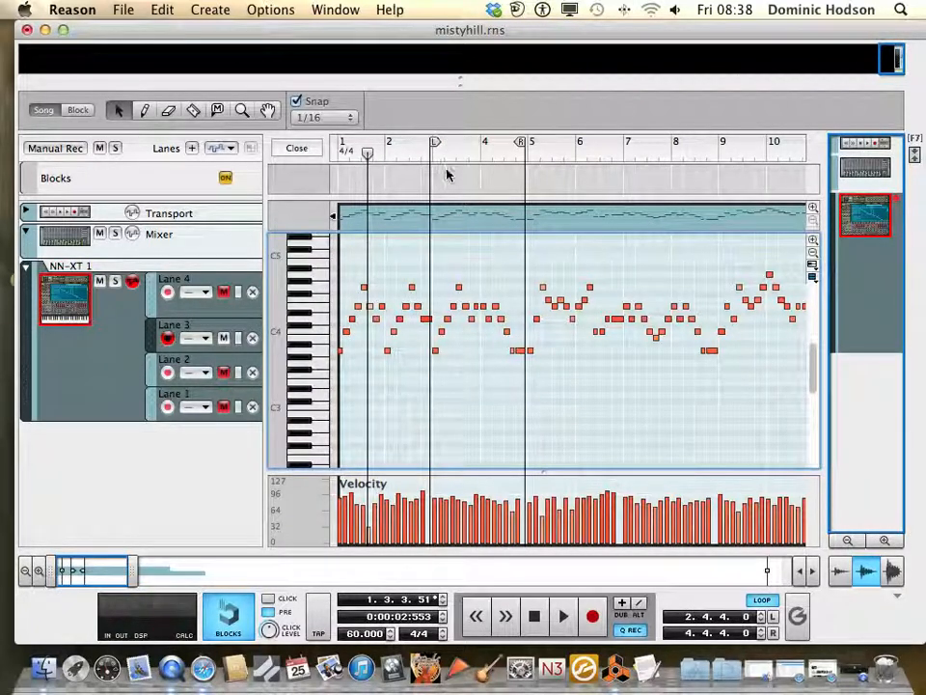
{"action": "key", "text": "space"}
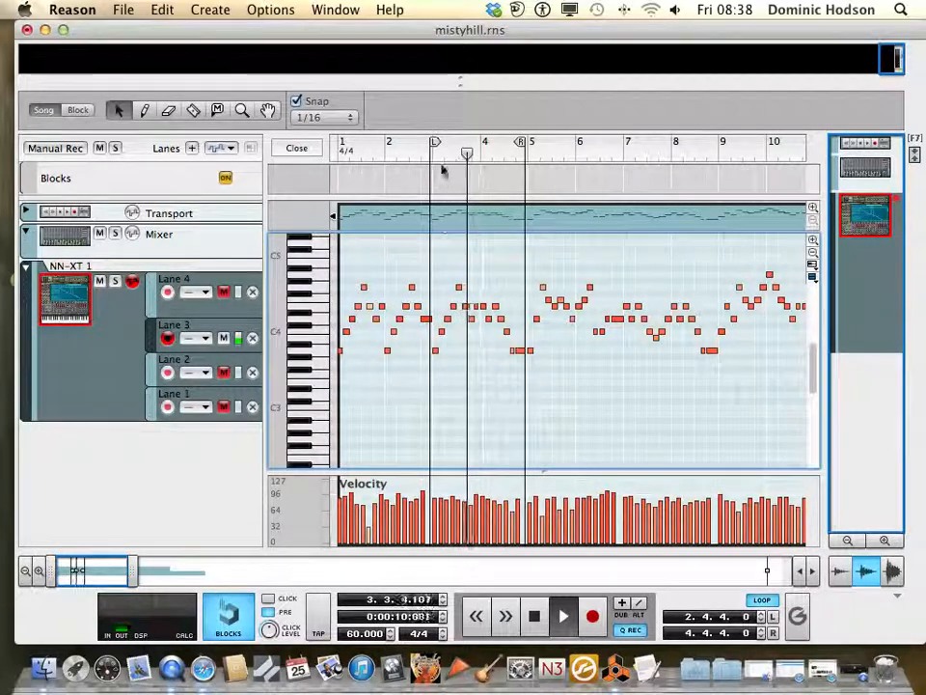
{"action": "left_click_drag", "start_coordinate": [439, 145], "coordinate": [437, 143]}
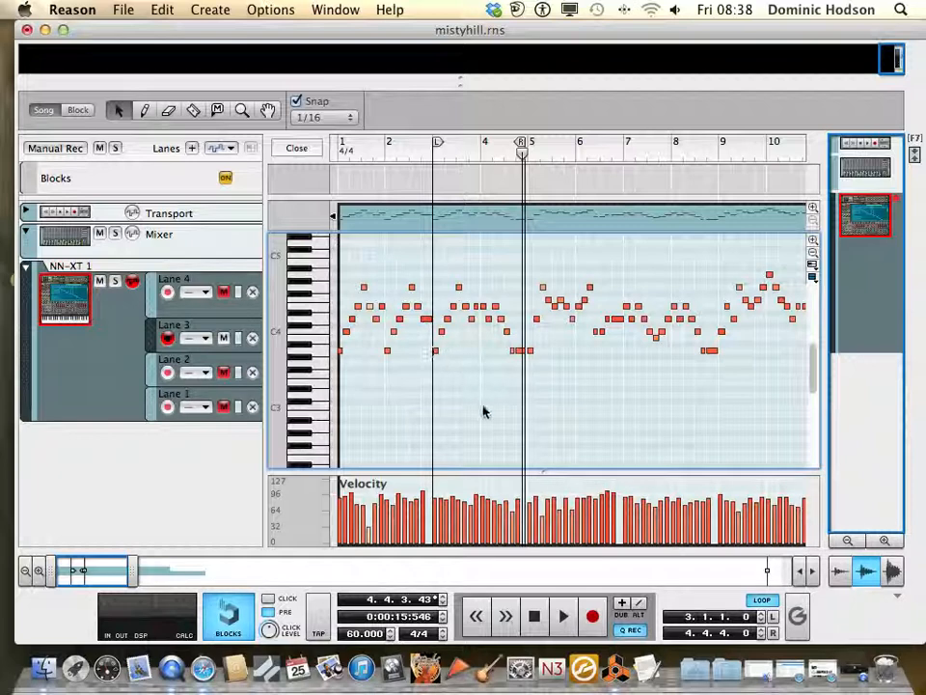
{"action": "key", "text": "space"}
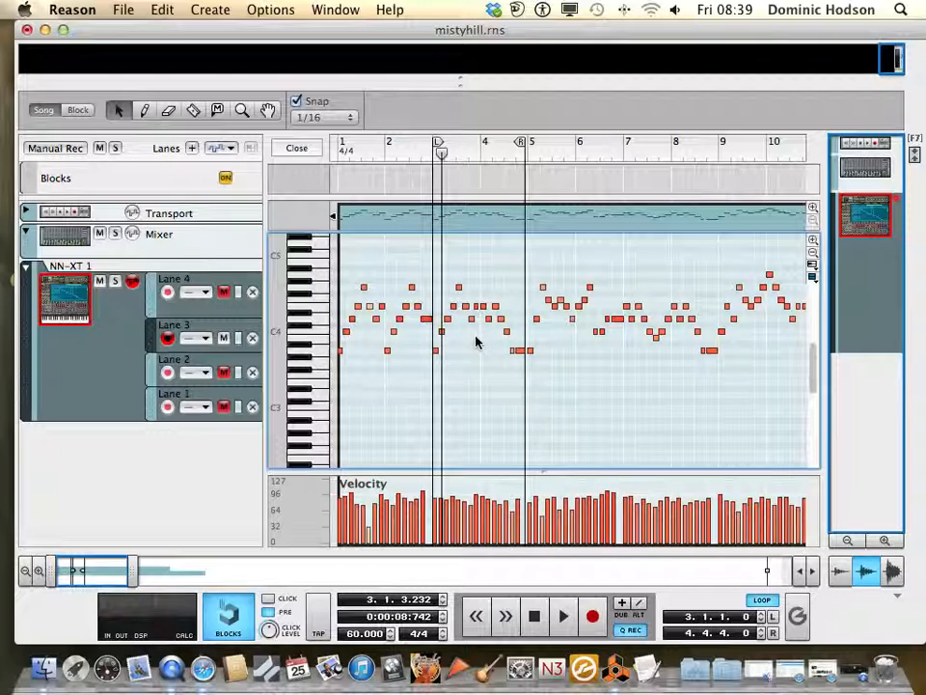
Extend the loop end to 7.1.1.0 and play the phrase starting at bar 5
{"action": "scroll", "coordinate": [595, 331], "scroll_direction": "right", "scroll_amount": 5}
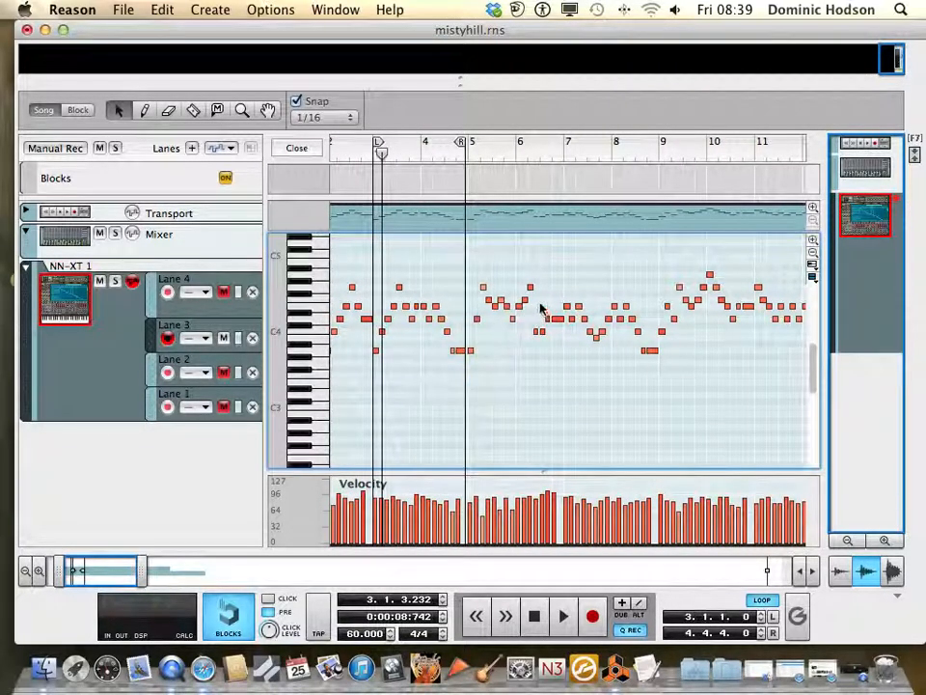
{"action": "scroll", "coordinate": [637, 331], "scroll_direction": "right", "scroll_amount": 5}
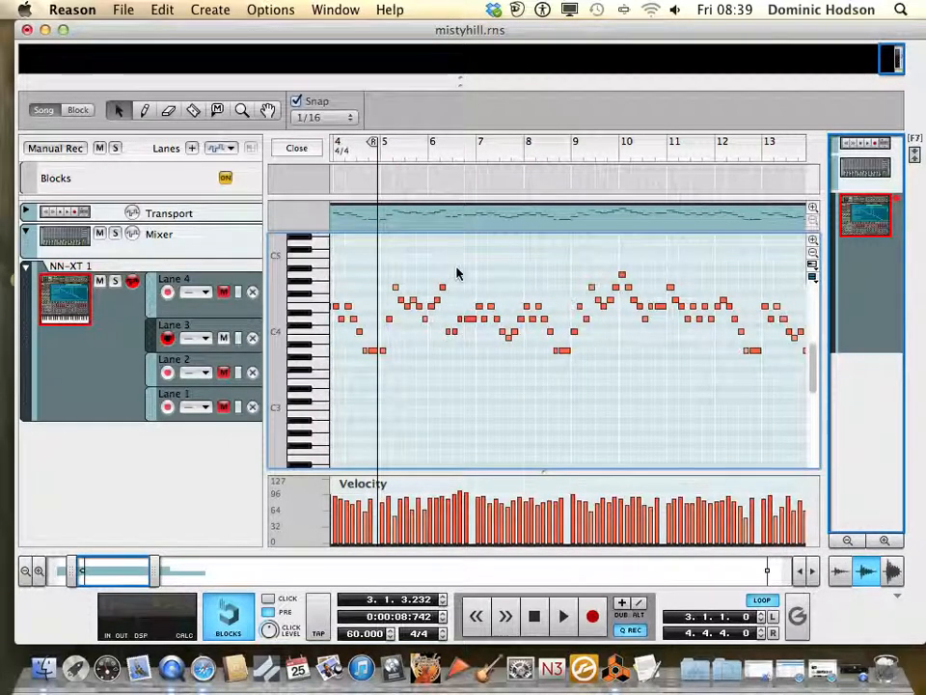
{"action": "left_click_drag", "start_coordinate": [375, 143], "coordinate": [473, 164]}
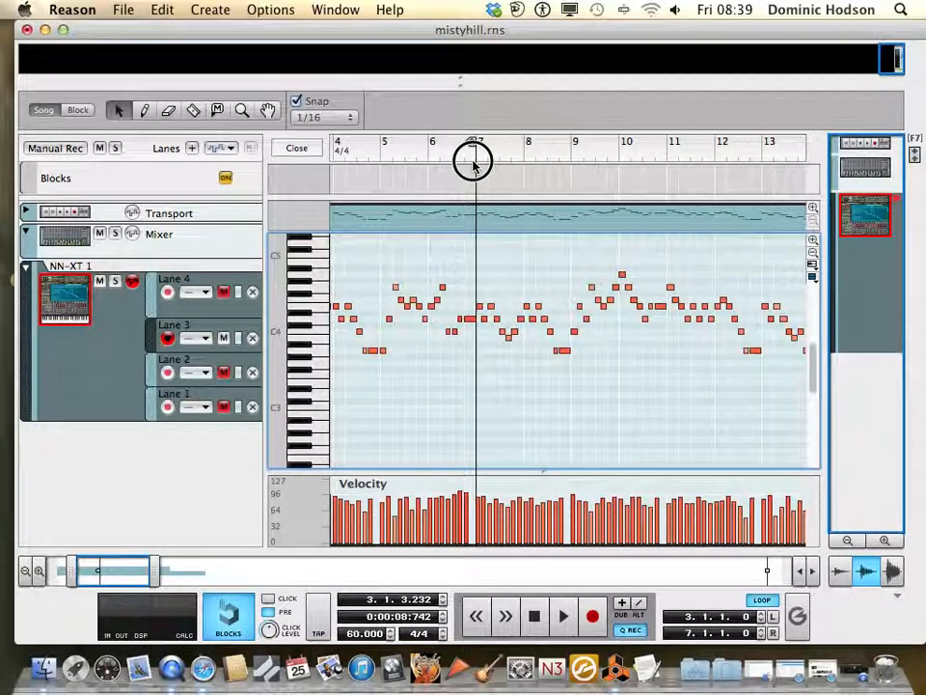
{"action": "left_click", "coordinate": [378, 151]}
{"action": "key", "text": "space"}
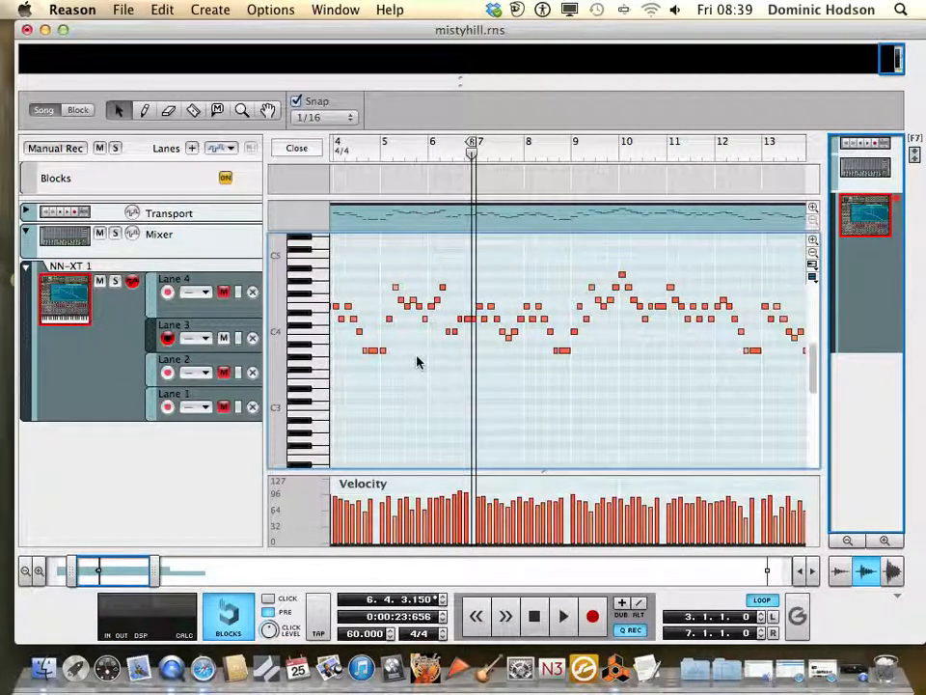
Shorten the Lane 3 clip to 20 bars and trim its final A3 note to a length of 0.1.1.0
{"action": "scroll", "coordinate": [417, 362], "scroll_direction": "left", "scroll_amount": 3}
{"action": "scroll", "coordinate": [417, 362], "scroll_direction": "left", "scroll_amount": 5}
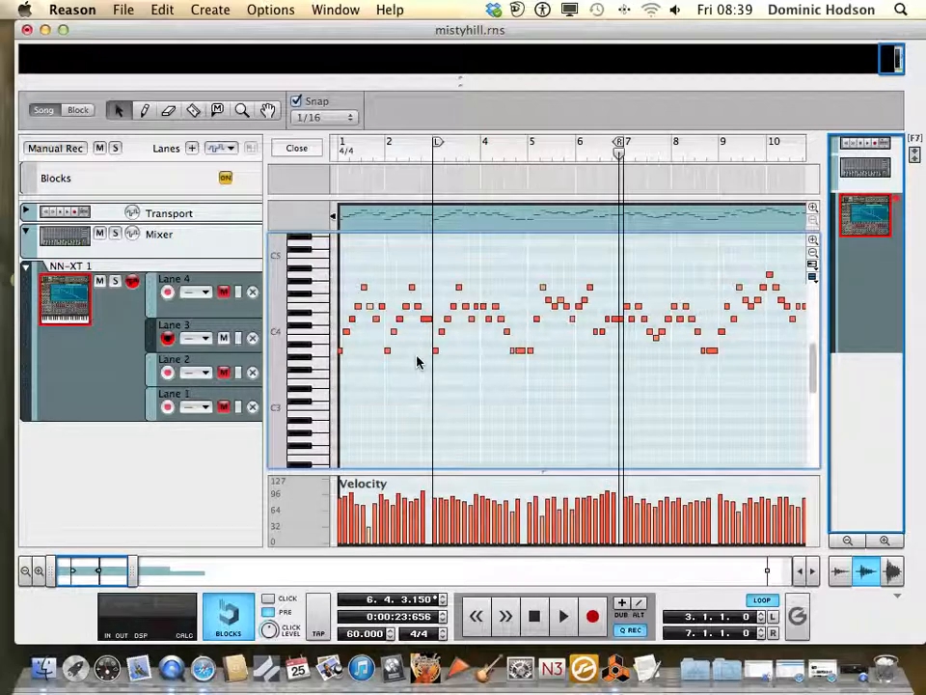
{"action": "scroll", "coordinate": [418, 361], "scroll_direction": "right", "scroll_amount": 15}
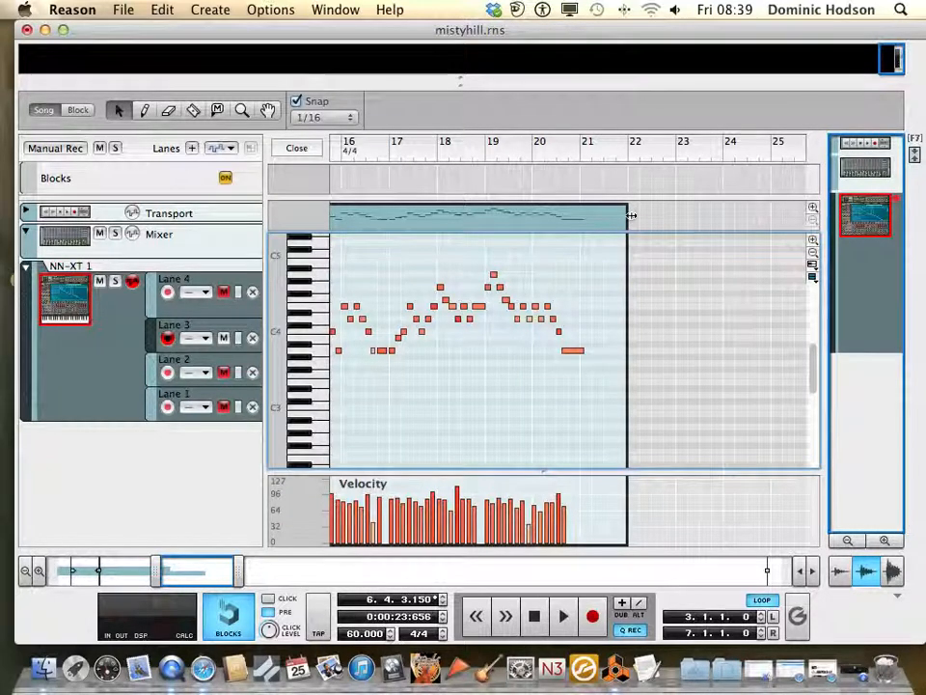
{"action": "left_click_drag", "start_coordinate": [630, 217], "coordinate": [573, 224]}
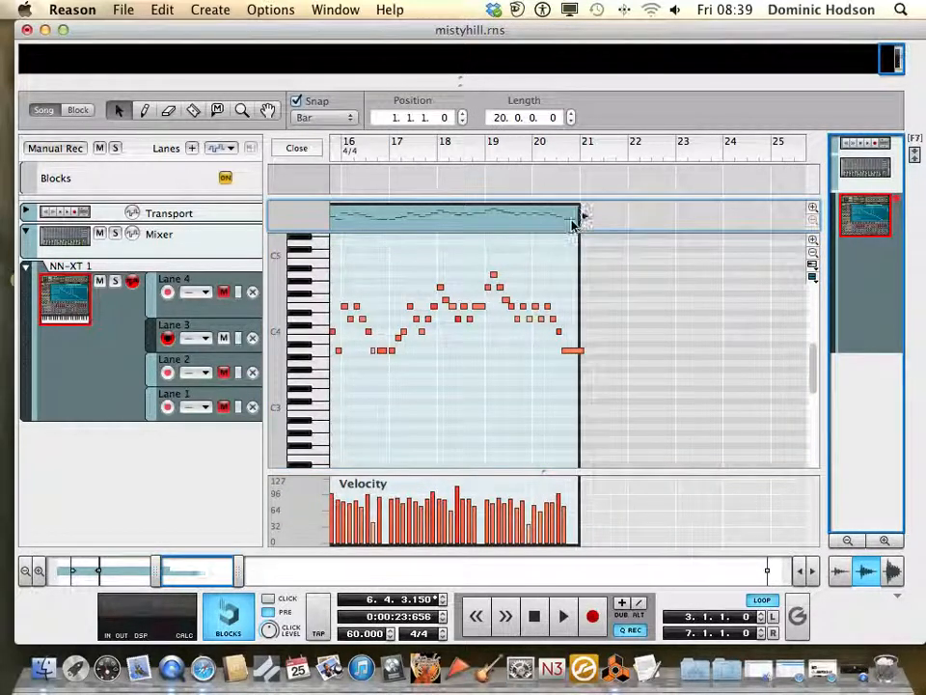
{"action": "left_click", "coordinate": [573, 353]}
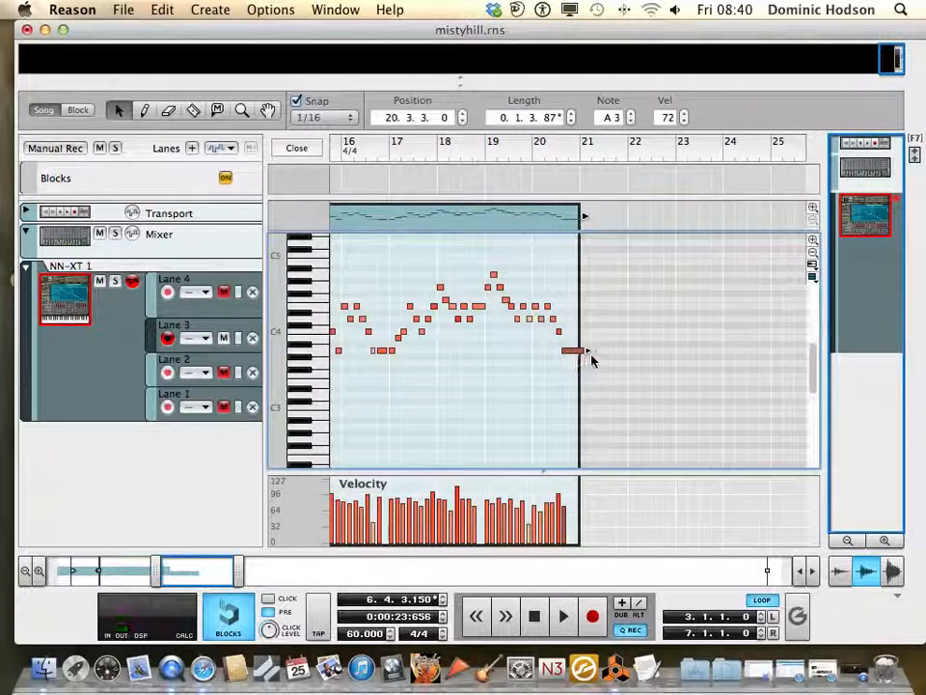
{"action": "left_click_drag", "start_coordinate": [591, 355], "coordinate": [578, 357]}
{"action": "scroll", "coordinate": [535, 371], "scroll_direction": "left", "scroll_amount": 10}
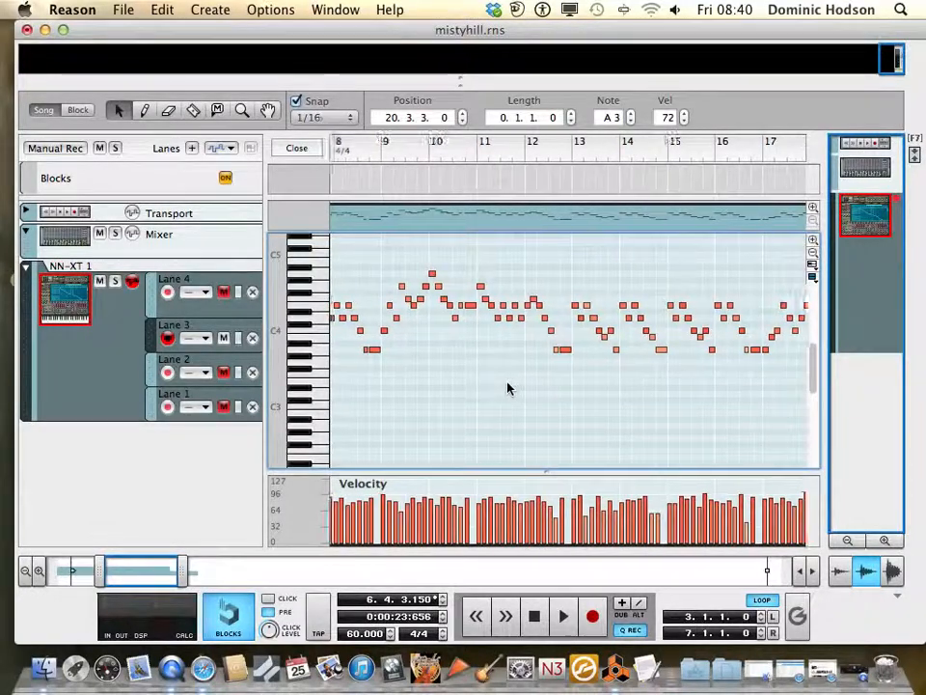
{"action": "scroll", "coordinate": [506, 387], "scroll_direction": "left", "scroll_amount": 4}
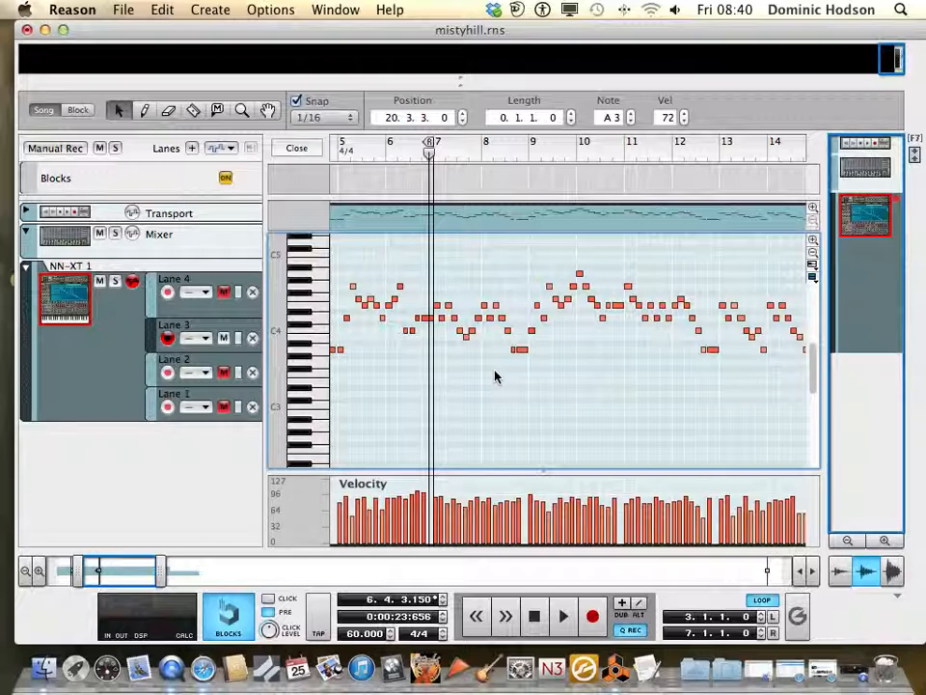
Examine the Lane 3 melody's phrases from bar 5 up to bar 19 and back to the opening bars
{"action": "scroll", "coordinate": [512, 375], "scroll_direction": "right", "scroll_amount": 2}
{"action": "scroll", "coordinate": [501, 376], "scroll_direction": "right", "scroll_amount": 2}
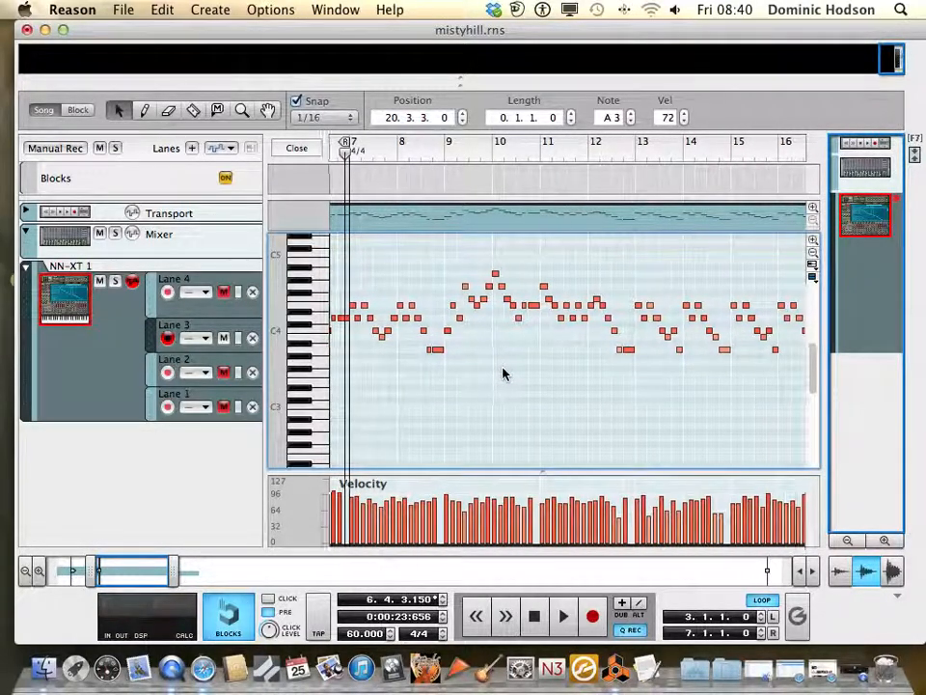
{"action": "scroll", "coordinate": [502, 374], "scroll_direction": "right", "scroll_amount": 2}
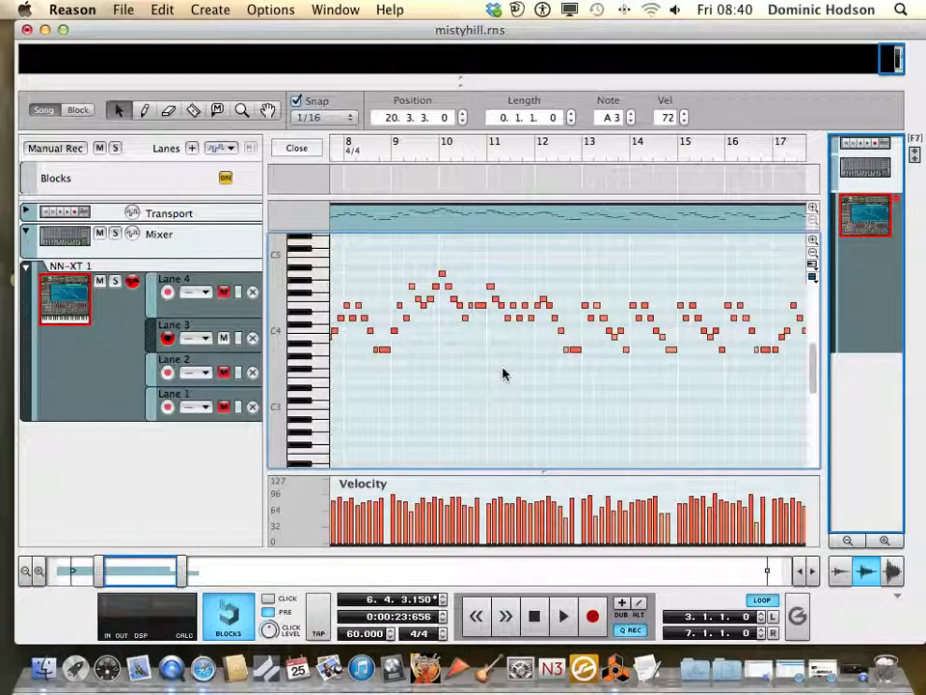
{"action": "scroll", "coordinate": [502, 374], "scroll_direction": "right", "scroll_amount": 4}
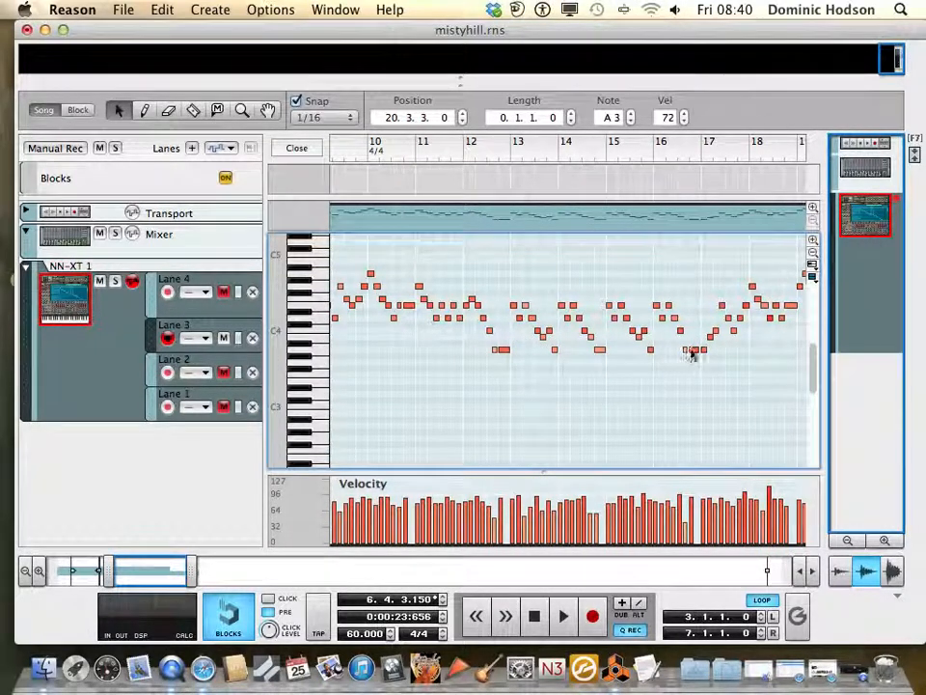
{"action": "scroll", "coordinate": [690, 352], "scroll_direction": "right", "scroll_amount": 1}
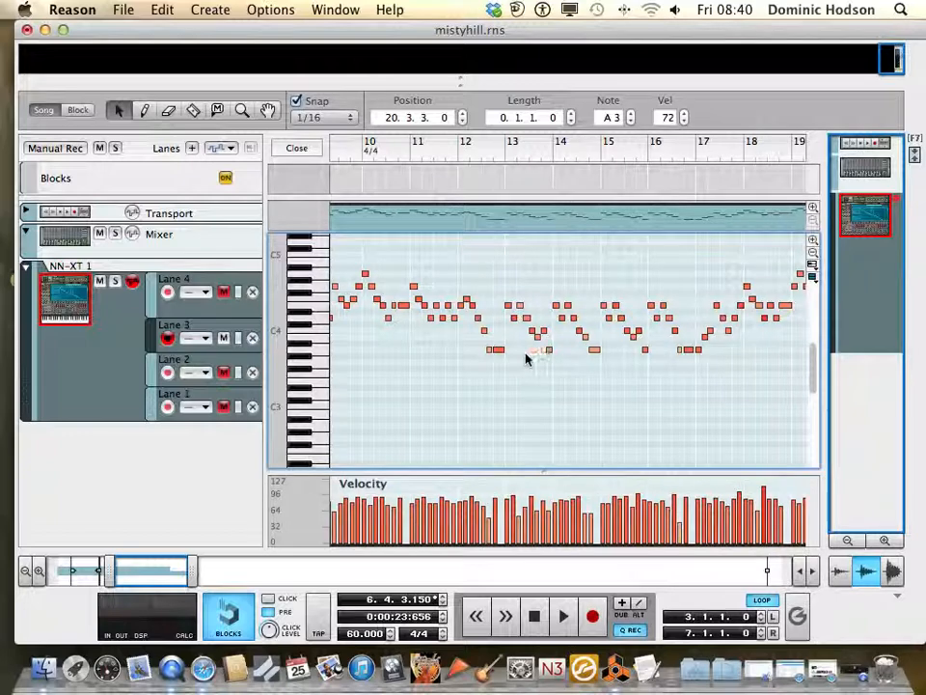
{"action": "scroll", "coordinate": [502, 358], "scroll_direction": "left", "scroll_amount": 6}
{"action": "scroll", "coordinate": [502, 359], "scroll_direction": "left", "scroll_amount": 8}
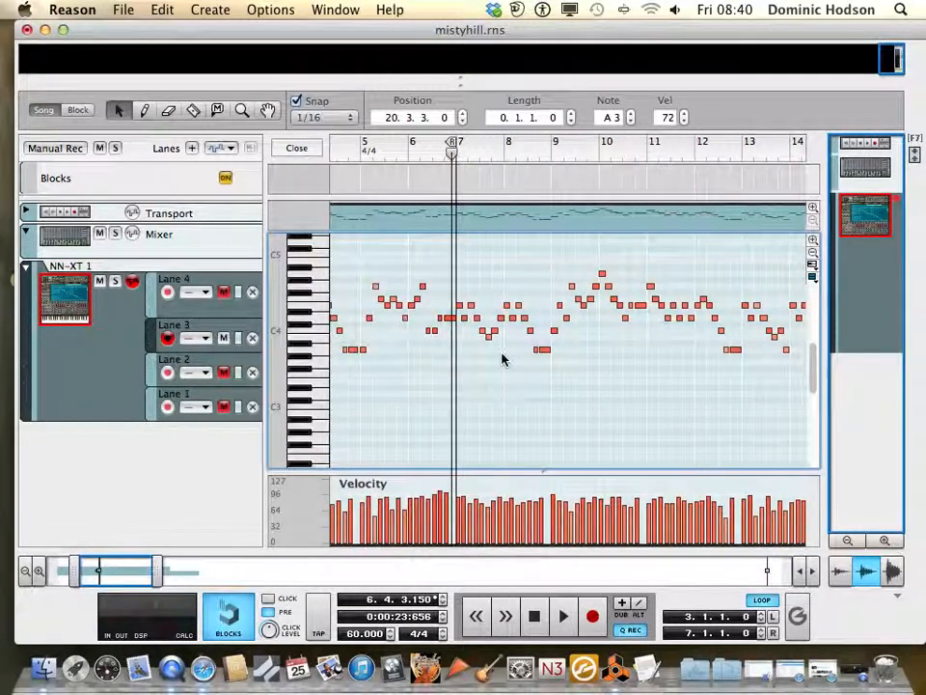
{"action": "scroll", "coordinate": [466, 349], "scroll_direction": "left", "scroll_amount": 4}
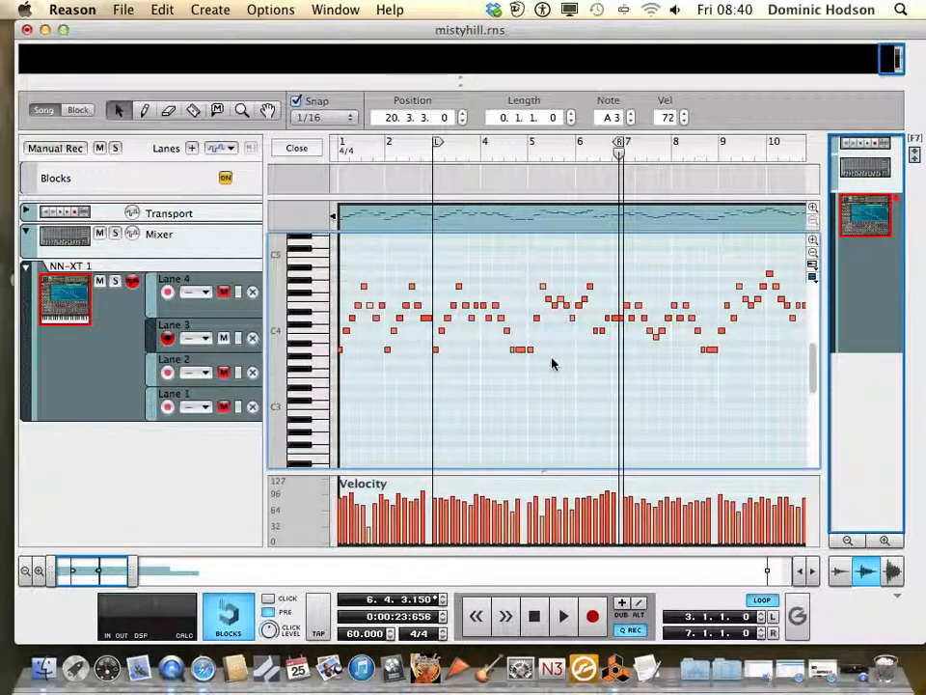
Compare the opening phrases of the Lane 3 melody with those in bars 7 to 17
{"action": "scroll", "coordinate": [552, 363], "scroll_direction": "right", "scroll_amount": 1}
{"action": "scroll", "coordinate": [552, 363], "scroll_direction": "right", "scroll_amount": 5}
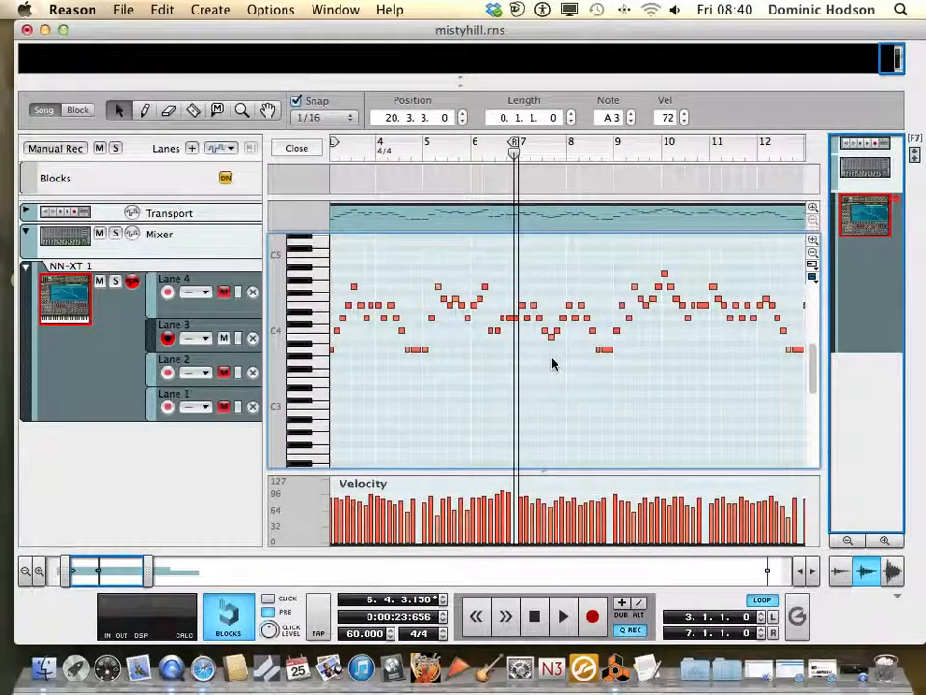
{"action": "scroll", "coordinate": [552, 363], "scroll_direction": "right", "scroll_amount": 1}
{"action": "scroll", "coordinate": [552, 363], "scroll_direction": "right", "scroll_amount": 4}
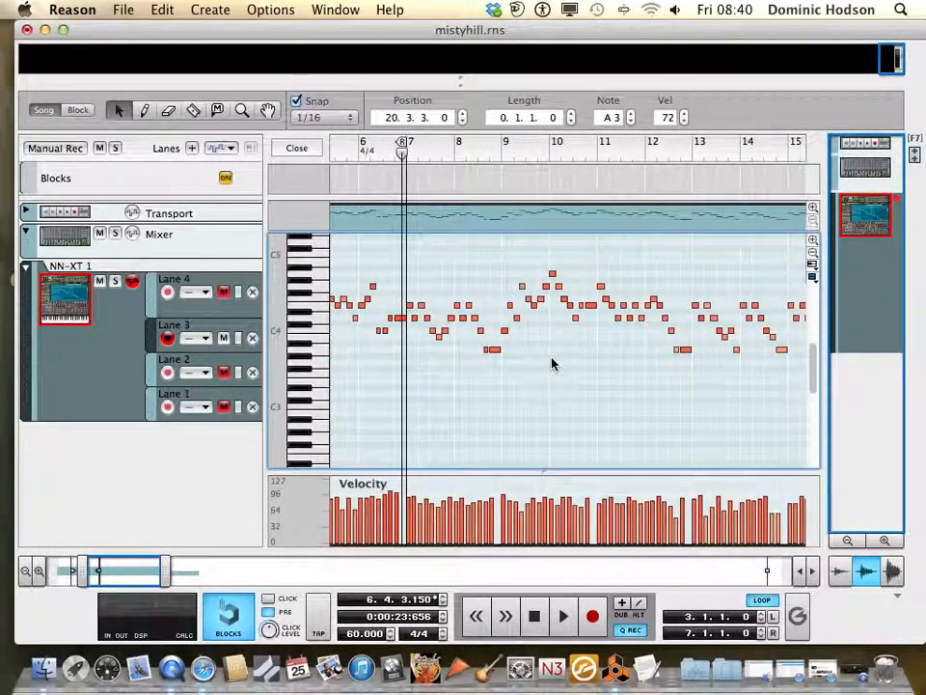
{"action": "scroll", "coordinate": [551, 363], "scroll_direction": "right", "scroll_amount": 2}
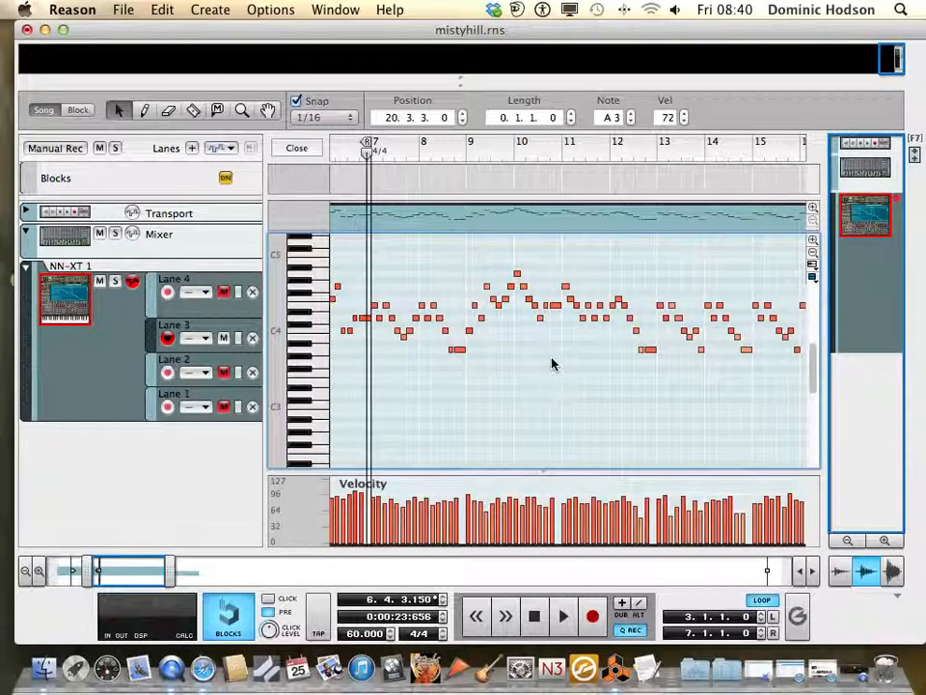
{"action": "scroll", "coordinate": [552, 362], "scroll_direction": "right", "scroll_amount": 2}
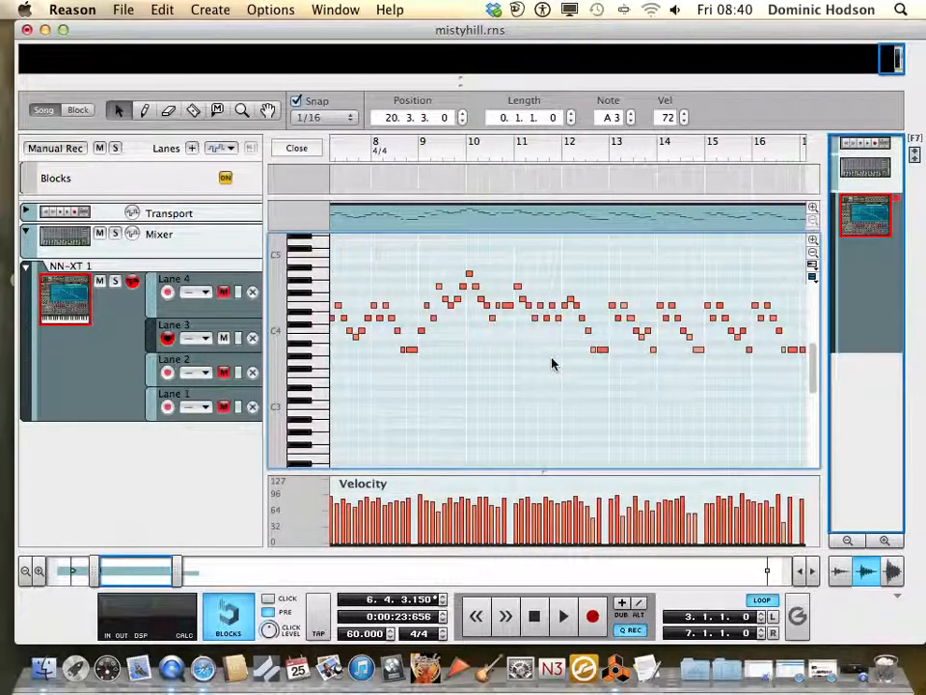
{"action": "scroll", "coordinate": [552, 363], "scroll_direction": "right", "scroll_amount": 2}
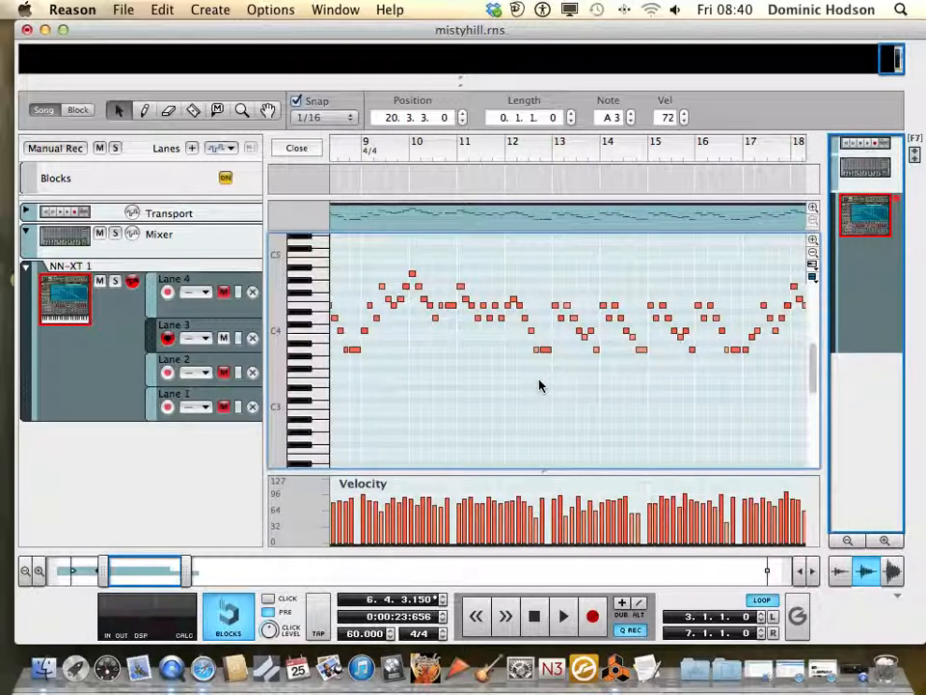
{"action": "scroll", "coordinate": [539, 385], "scroll_direction": "left", "scroll_amount": 10}
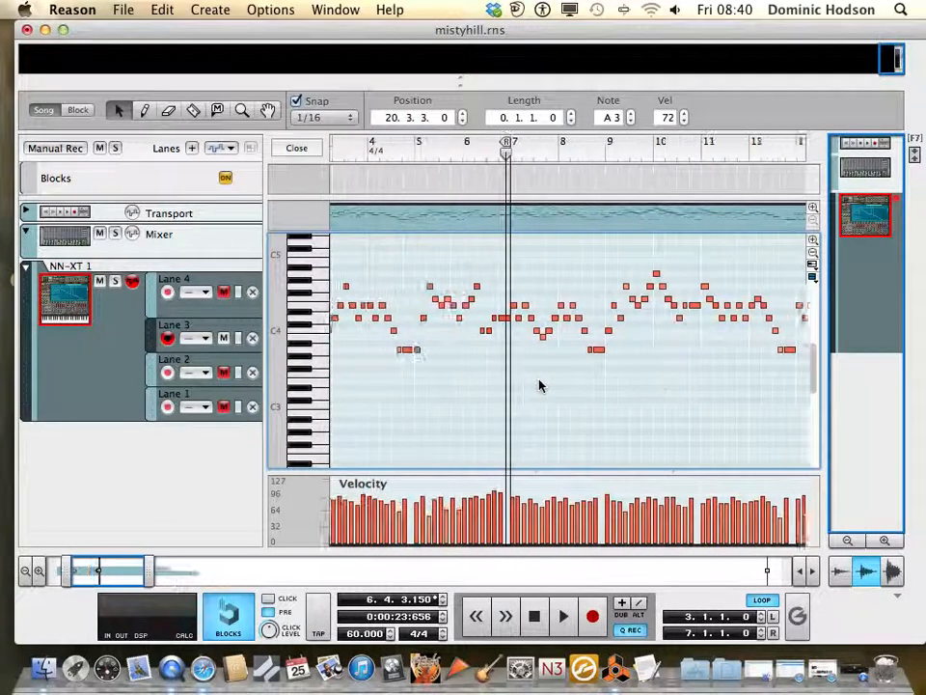
{"action": "scroll", "coordinate": [539, 385], "scroll_direction": "left", "scroll_amount": 1}
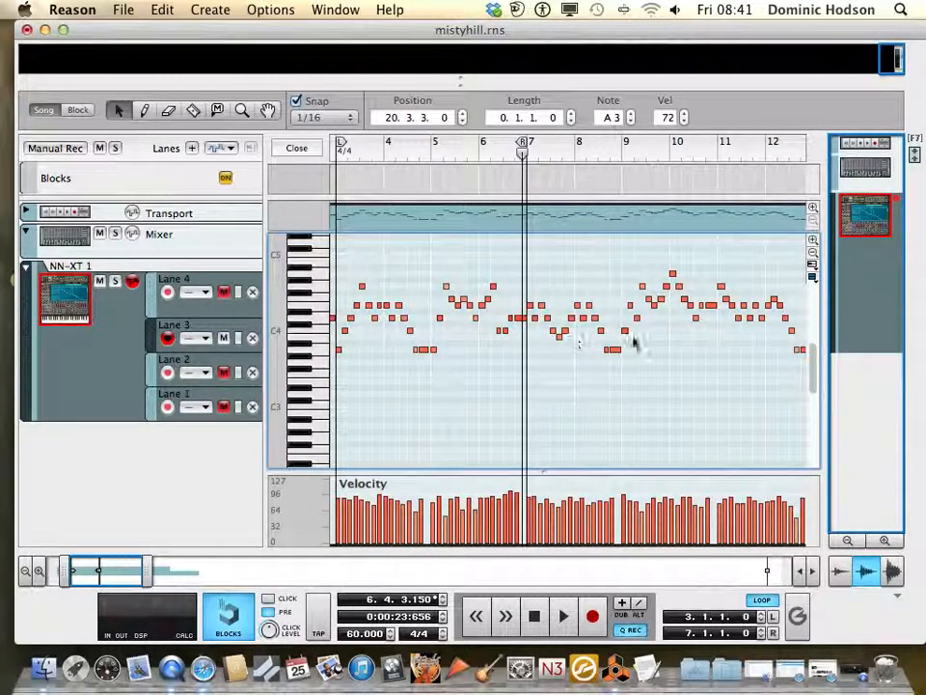
Examine the phrase starting at bar 9, the repeated figures from bar 13 and the closing phrase from bar 17
{"action": "scroll", "coordinate": [664, 364], "scroll_direction": "right", "scroll_amount": 1}
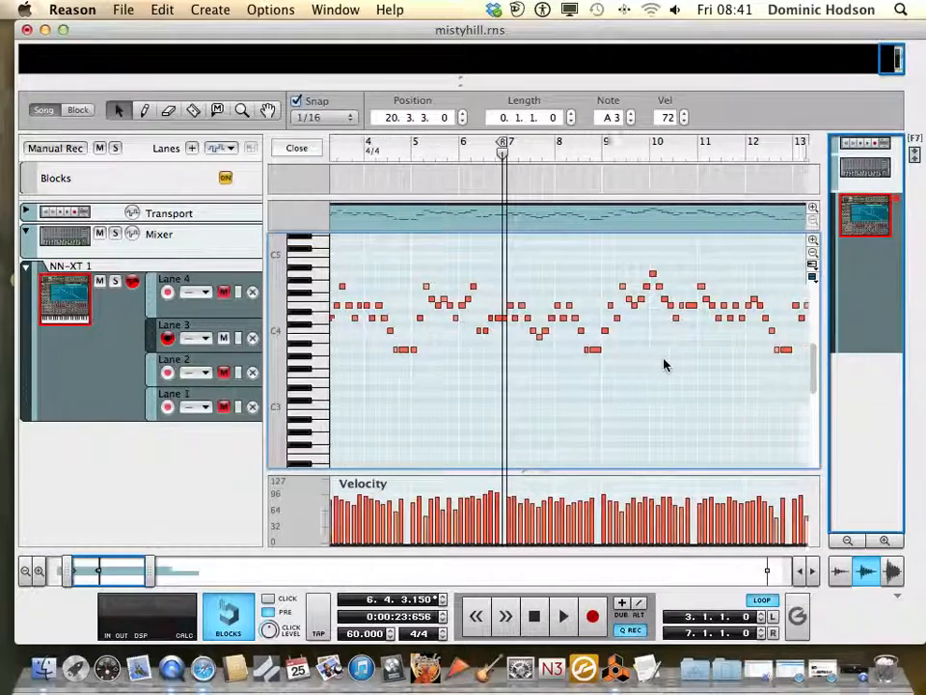
{"action": "scroll", "coordinate": [664, 364], "scroll_direction": "right", "scroll_amount": 5}
{"action": "scroll", "coordinate": [663, 364], "scroll_direction": "right", "scroll_amount": 4}
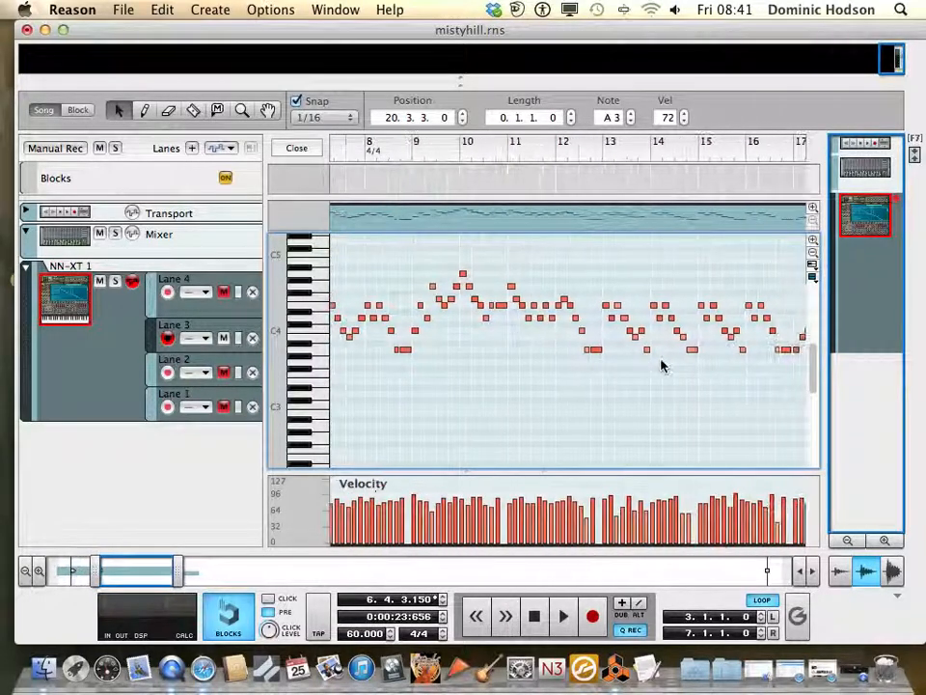
{"action": "scroll", "coordinate": [662, 364], "scroll_direction": "right", "scroll_amount": 5}
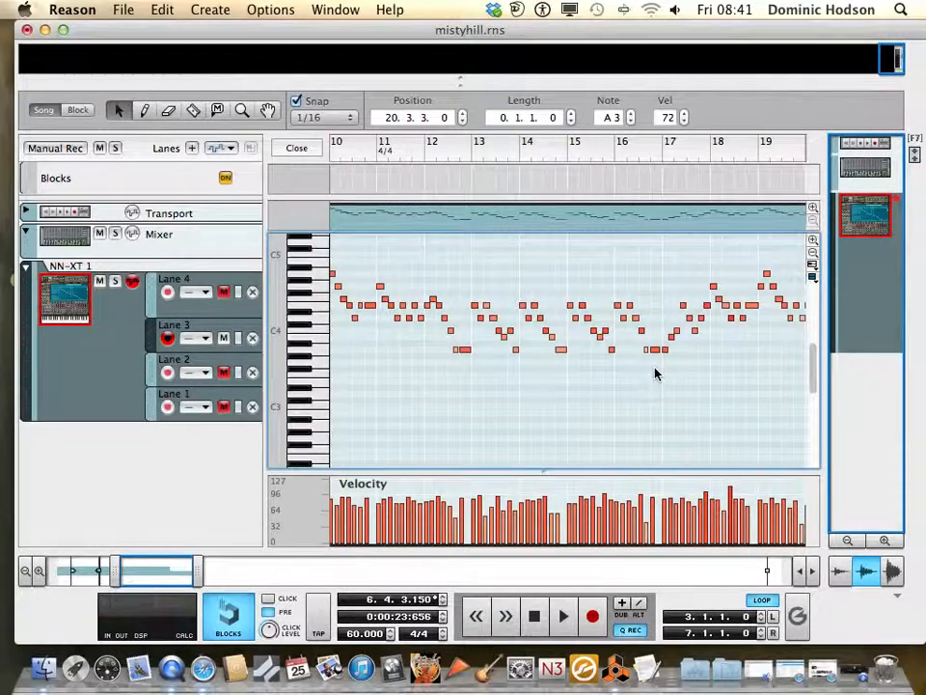
{"action": "scroll", "coordinate": [655, 373], "scroll_direction": "left", "scroll_amount": 4}
{"action": "scroll", "coordinate": [655, 373], "scroll_direction": "left", "scroll_amount": 3}
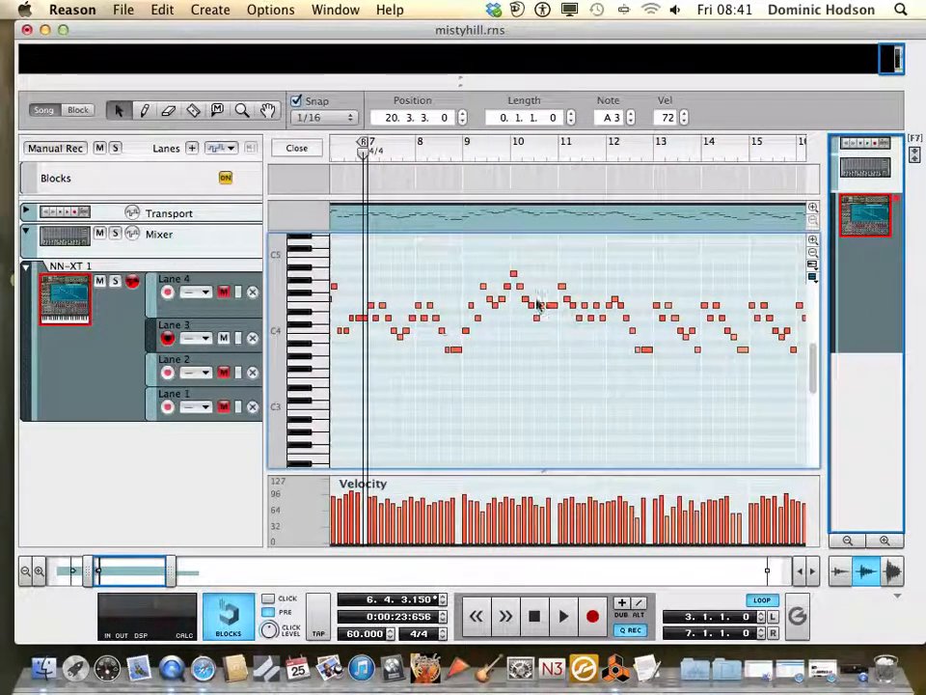
{"action": "scroll", "coordinate": [703, 323], "scroll_direction": "right", "scroll_amount": 8}
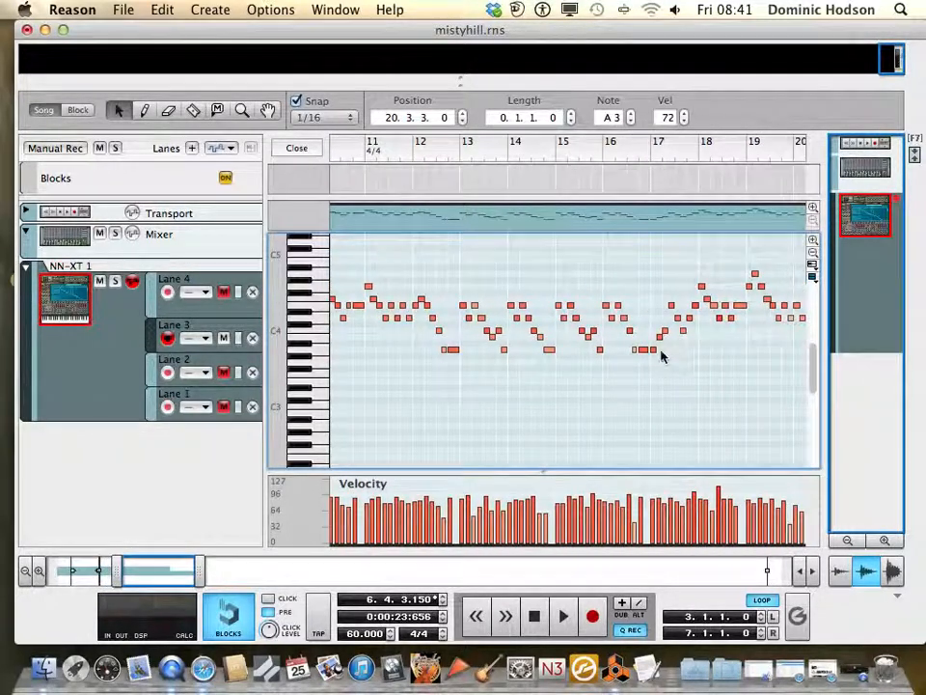
{"action": "scroll", "coordinate": [722, 340], "scroll_direction": "right", "scroll_amount": 2}
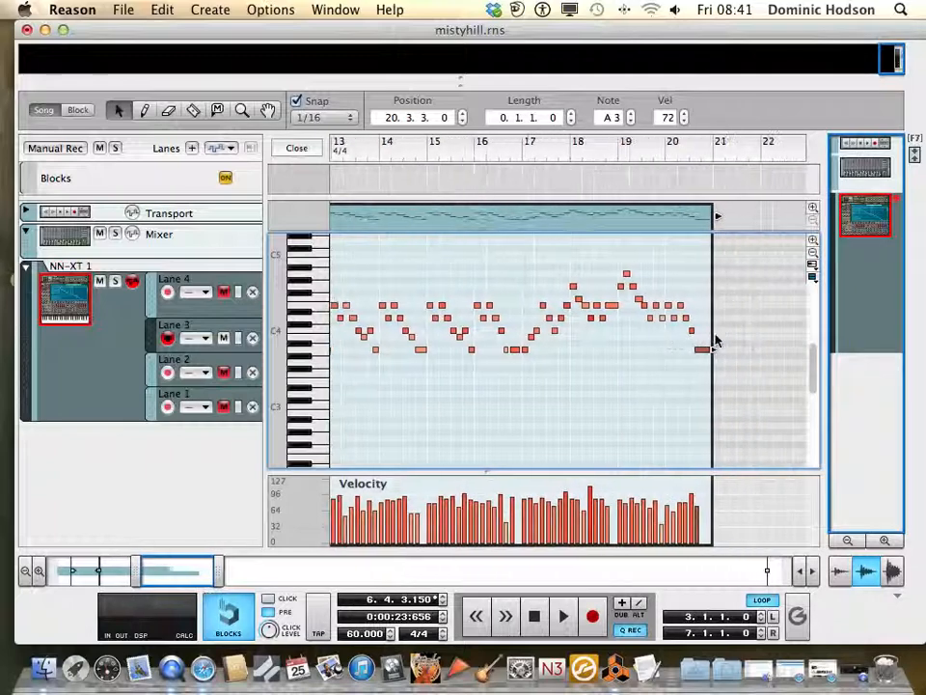
Set the loop to run from 1.1.1.0 to 5.1.1.0, covering the melody's first four bars
{"action": "scroll", "coordinate": [681, 337], "scroll_direction": "left", "scroll_amount": 14}
{"action": "scroll", "coordinate": [680, 338], "scroll_direction": "left", "scroll_amount": 6}
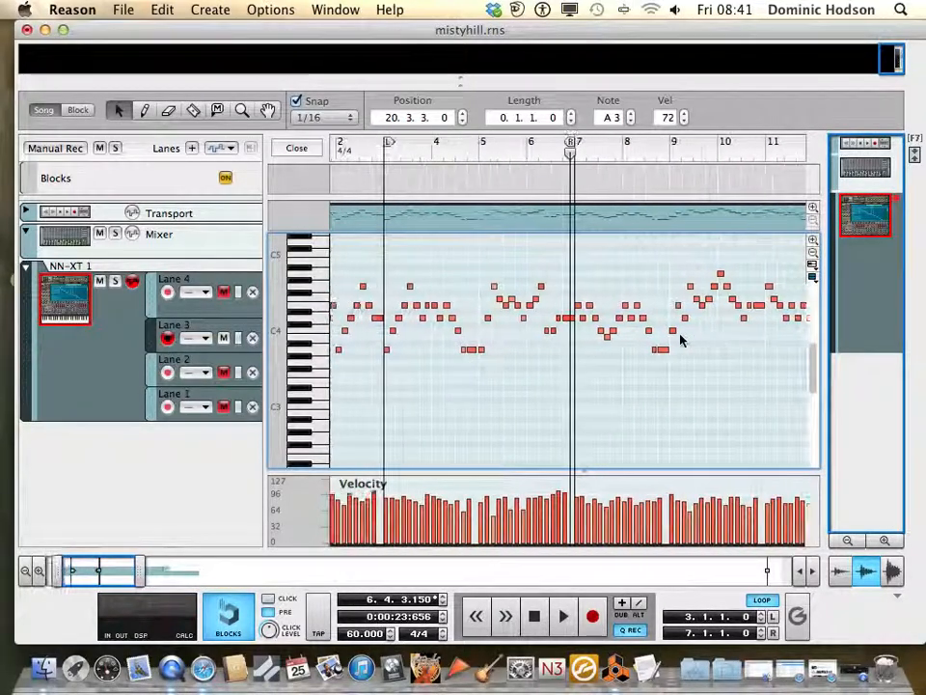
{"action": "scroll", "coordinate": [680, 338], "scroll_direction": "left", "scroll_amount": 2}
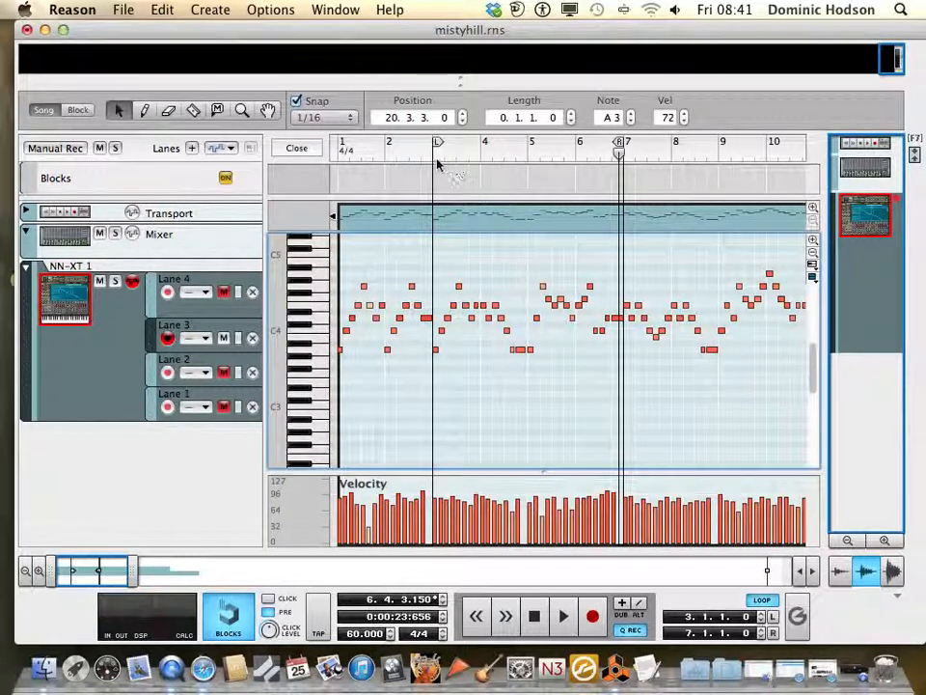
{"action": "left_click_drag", "start_coordinate": [436, 144], "coordinate": [331, 166]}
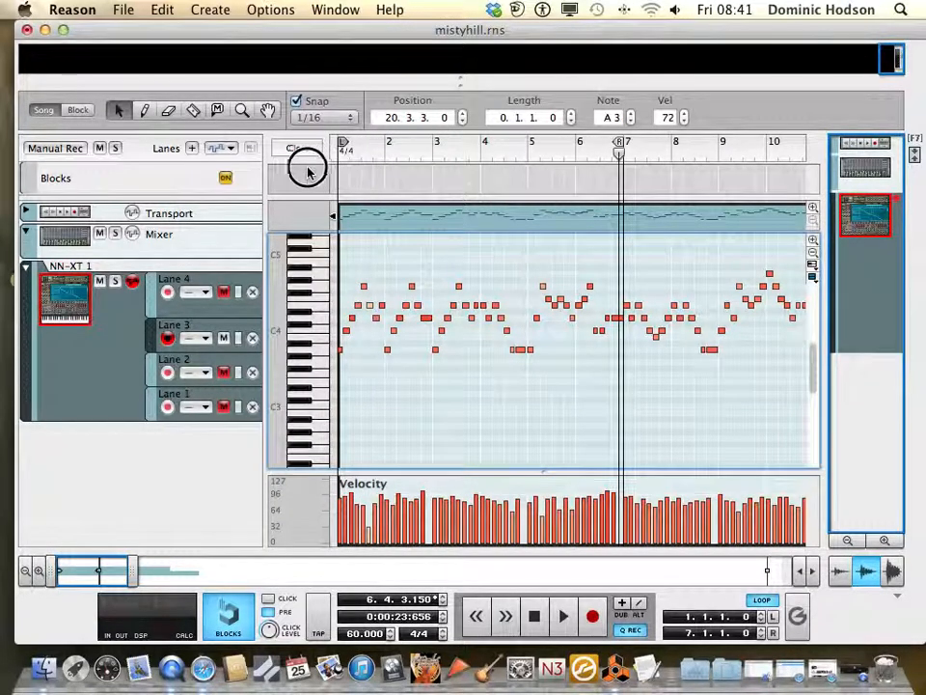
{"action": "left_click_drag", "start_coordinate": [620, 146], "coordinate": [525, 175]}
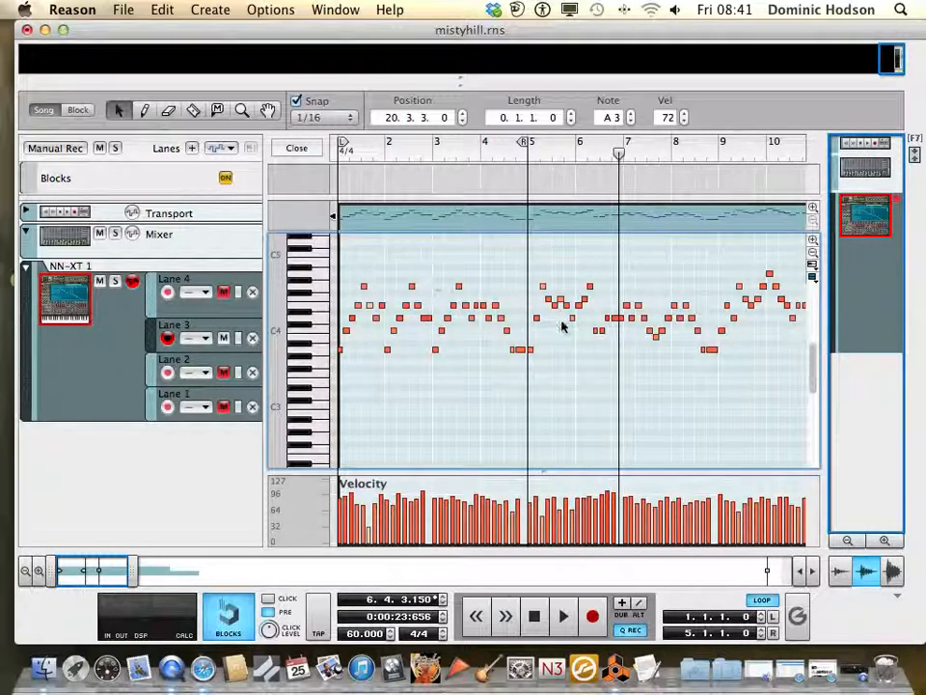
Look over the melody in bars 5 to 16 and return to the looped opening four bars
{"action": "scroll", "coordinate": [597, 331], "scroll_direction": "right", "scroll_amount": 6}
{"action": "scroll", "coordinate": [598, 331], "scroll_direction": "right", "scroll_amount": 1}
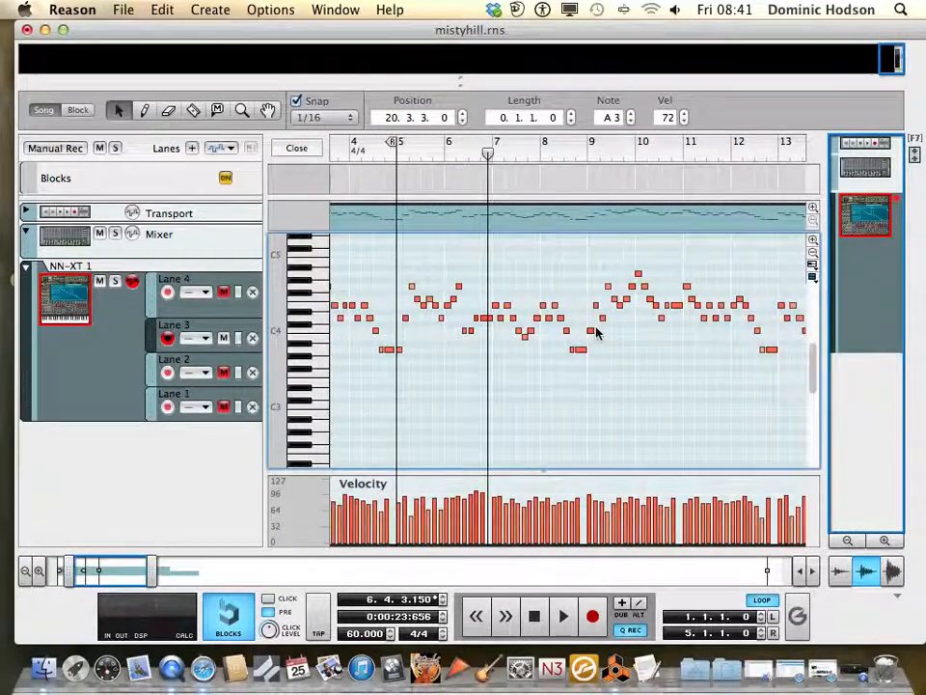
{"action": "scroll", "coordinate": [597, 331], "scroll_direction": "right", "scroll_amount": 4}
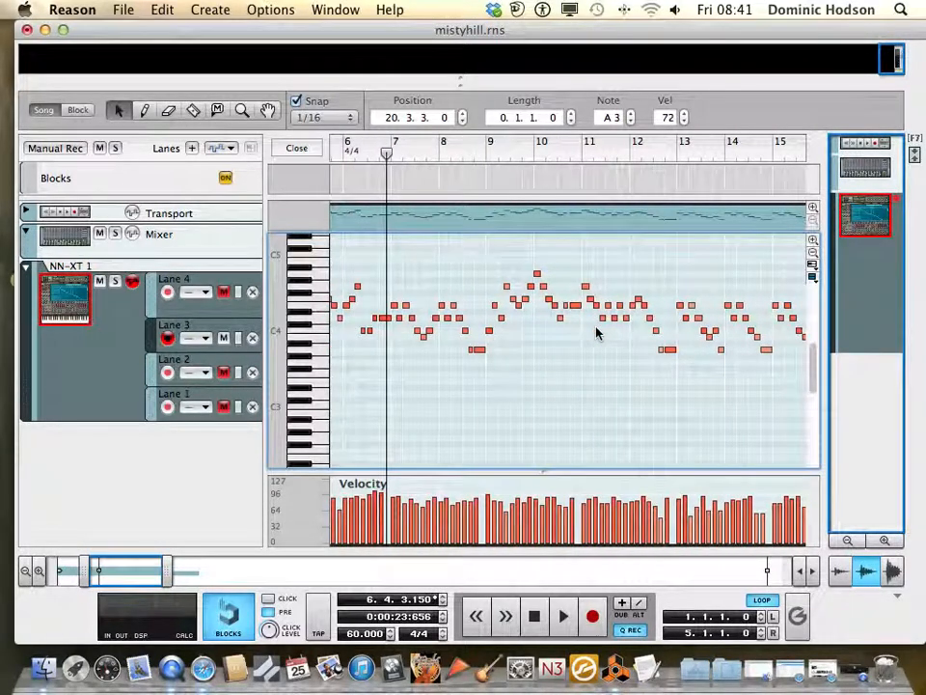
{"action": "scroll", "coordinate": [597, 331], "scroll_direction": "right", "scroll_amount": 4}
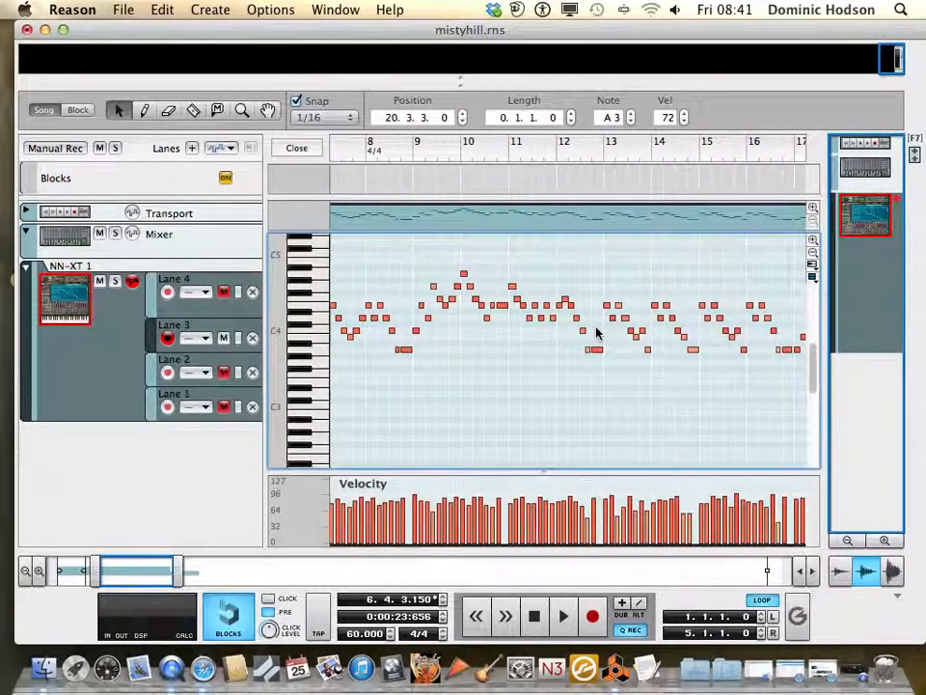
{"action": "scroll", "coordinate": [597, 331], "scroll_direction": "left", "scroll_amount": 14}
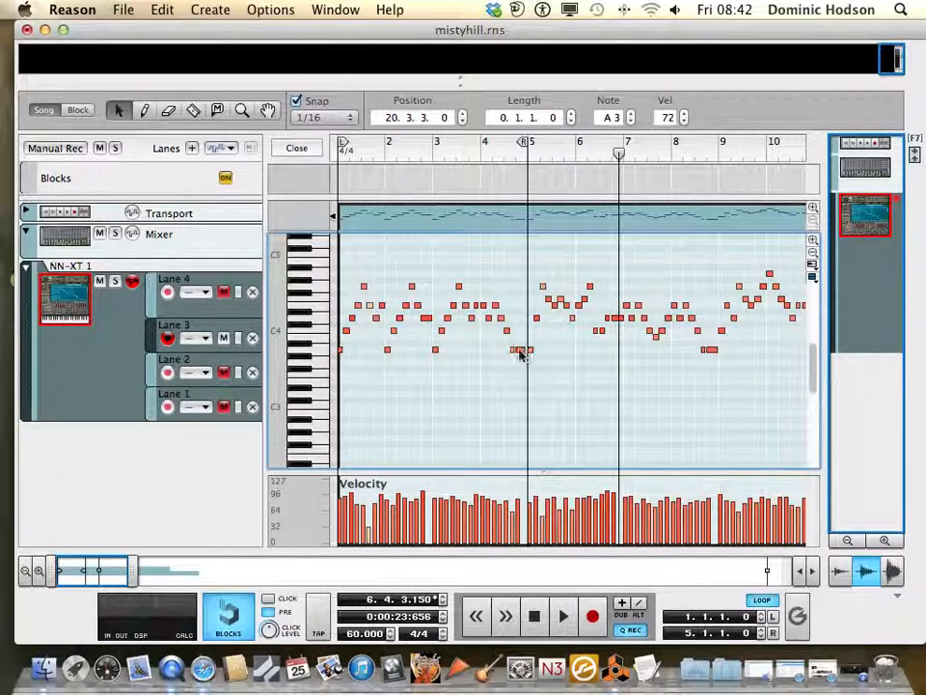
Review the Lane 3 melody's phrases from bar 3 through the end of the clip and back to bar 1
{"action": "left_click", "coordinate": [442, 330]}
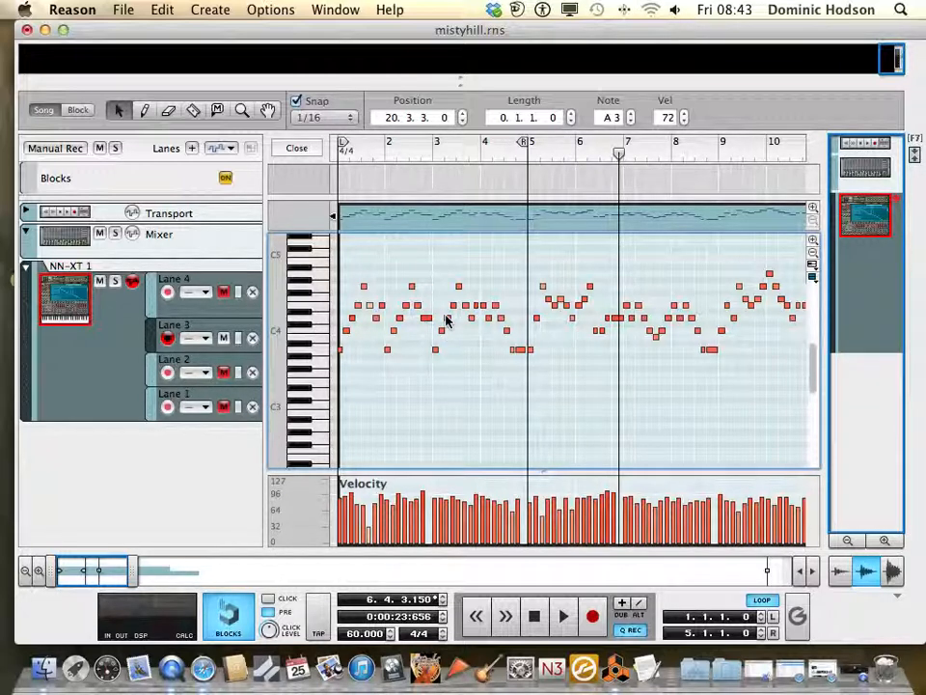
{"action": "scroll", "coordinate": [447, 321], "scroll_direction": "right", "scroll_amount": 3}
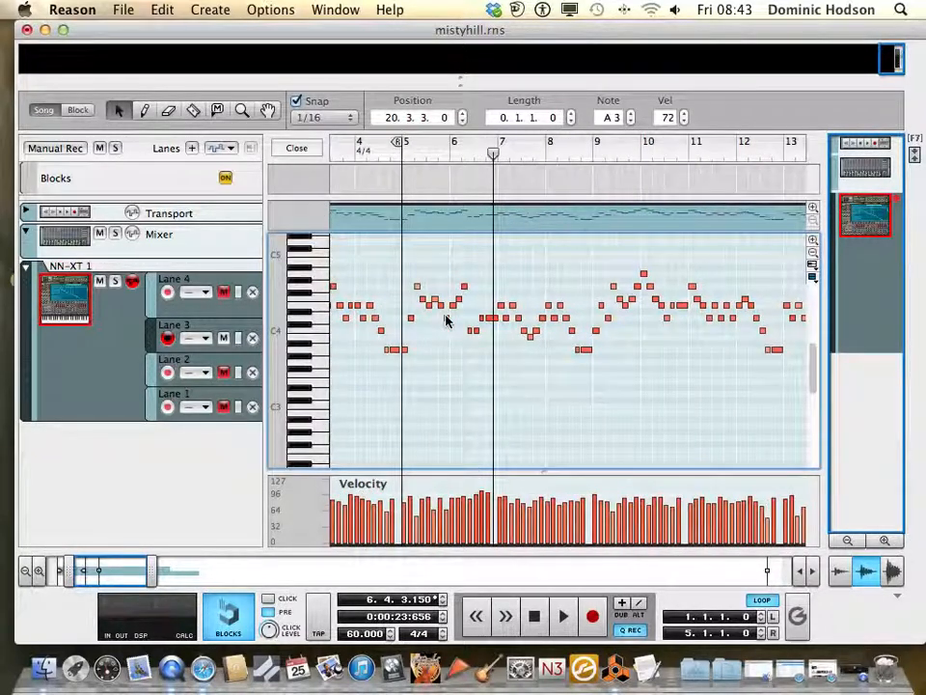
{"action": "scroll", "coordinate": [446, 322], "scroll_direction": "right", "scroll_amount": 4}
{"action": "scroll", "coordinate": [446, 322], "scroll_direction": "right", "scroll_amount": 10}
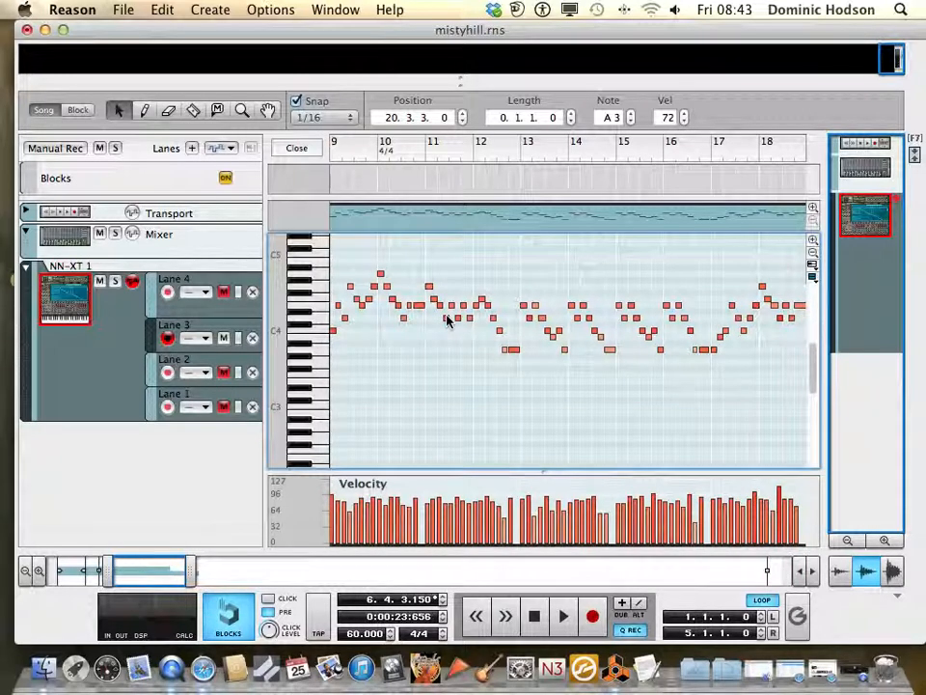
{"action": "scroll", "coordinate": [446, 322], "scroll_direction": "right", "scroll_amount": 3}
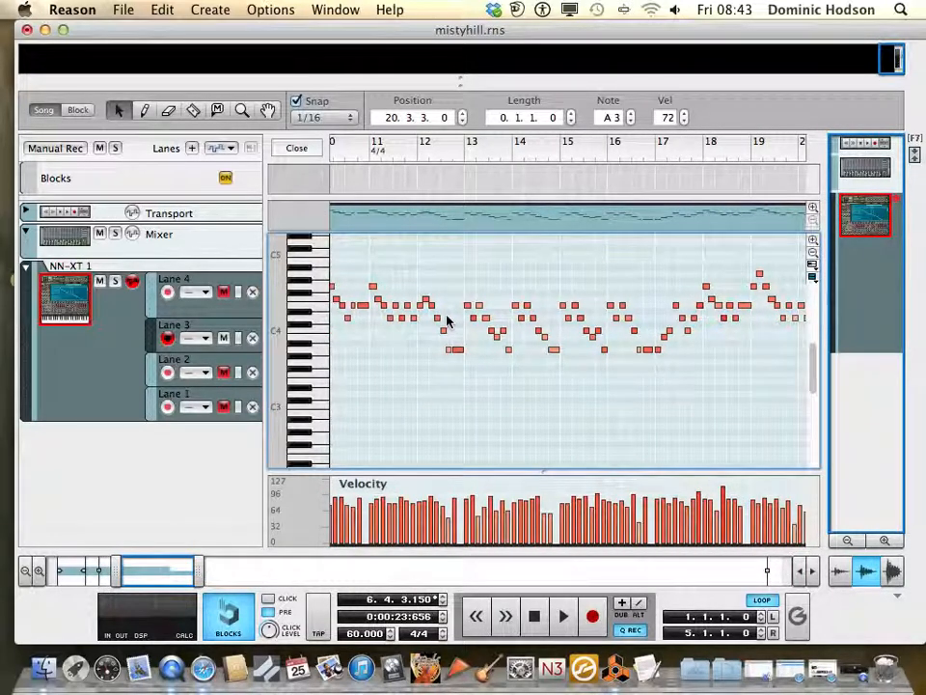
{"action": "scroll", "coordinate": [447, 321], "scroll_direction": "right", "scroll_amount": 7}
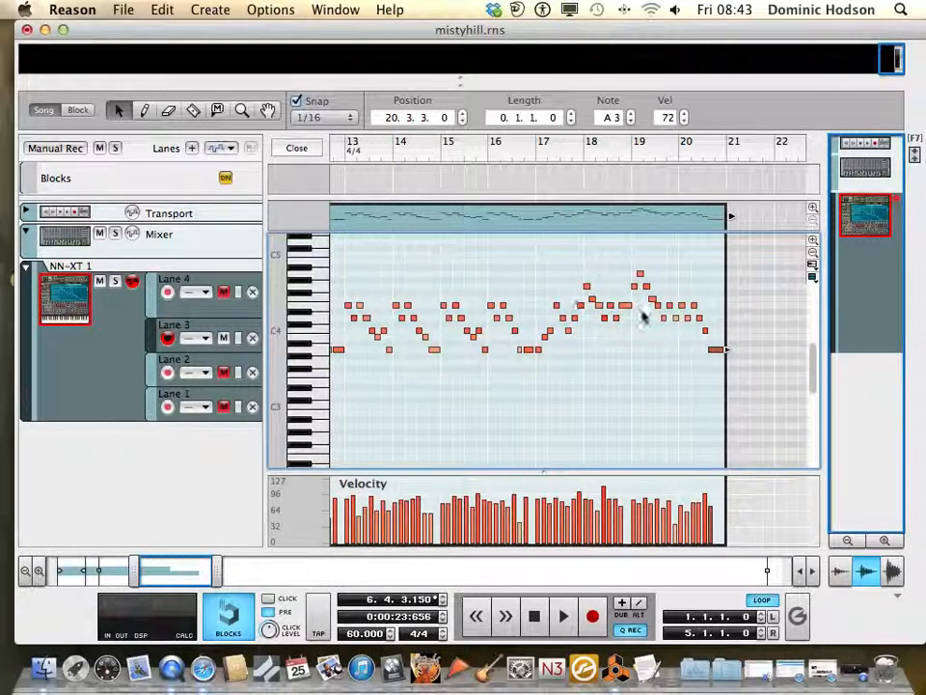
{"action": "scroll", "coordinate": [645, 319], "scroll_direction": "right", "scroll_amount": 4}
{"action": "scroll", "coordinate": [646, 328], "scroll_direction": "left", "scroll_amount": 8}
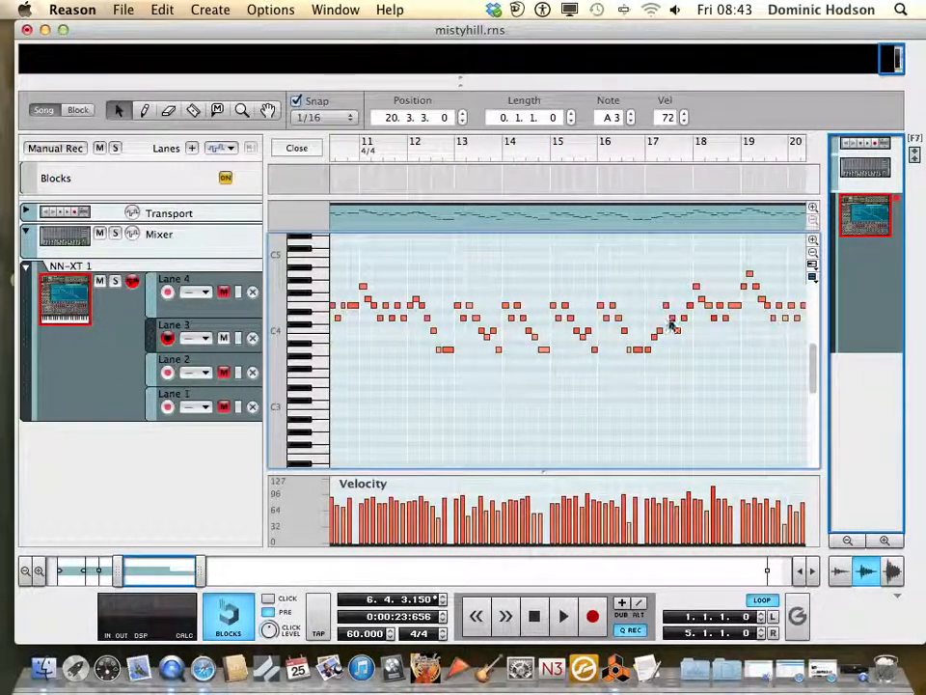
{"action": "scroll", "coordinate": [612, 327], "scroll_direction": "left", "scroll_amount": 8}
{"action": "scroll", "coordinate": [454, 340], "scroll_direction": "left", "scroll_amount": 10}
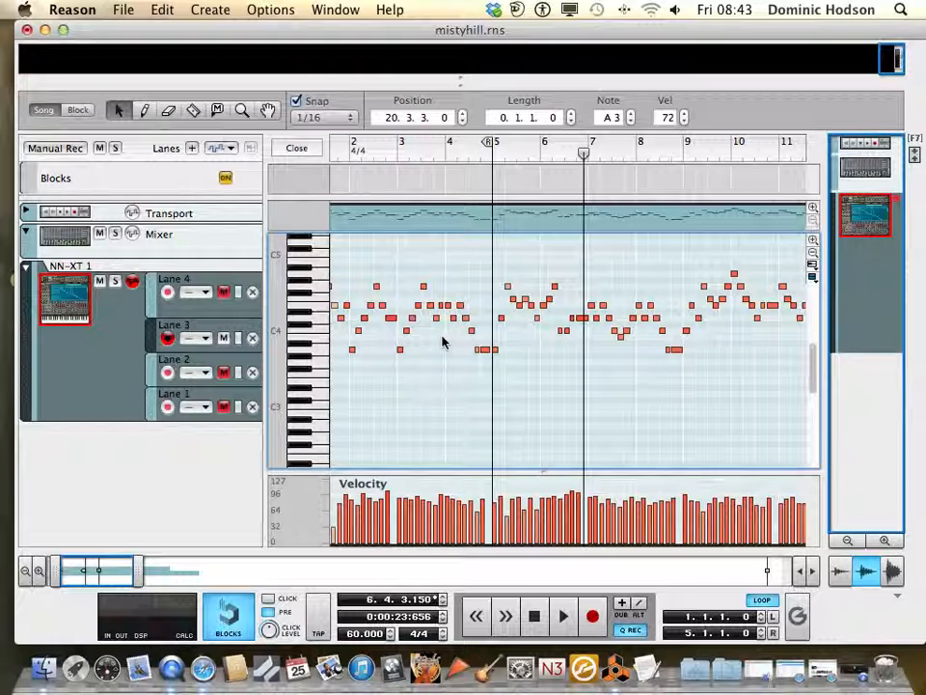
{"action": "scroll", "coordinate": [442, 340], "scroll_direction": "left", "scroll_amount": 2}
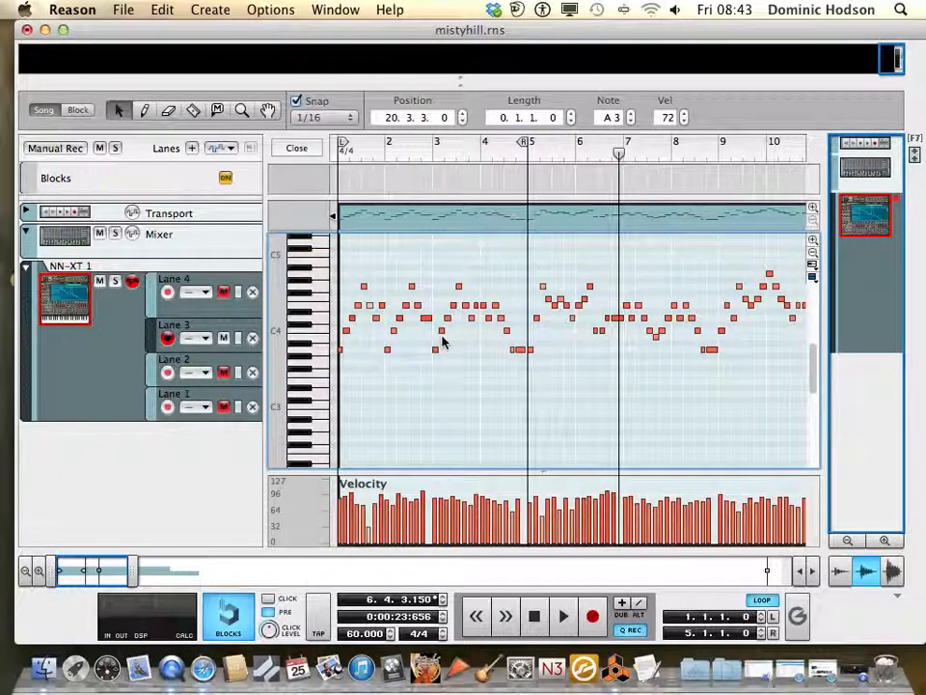